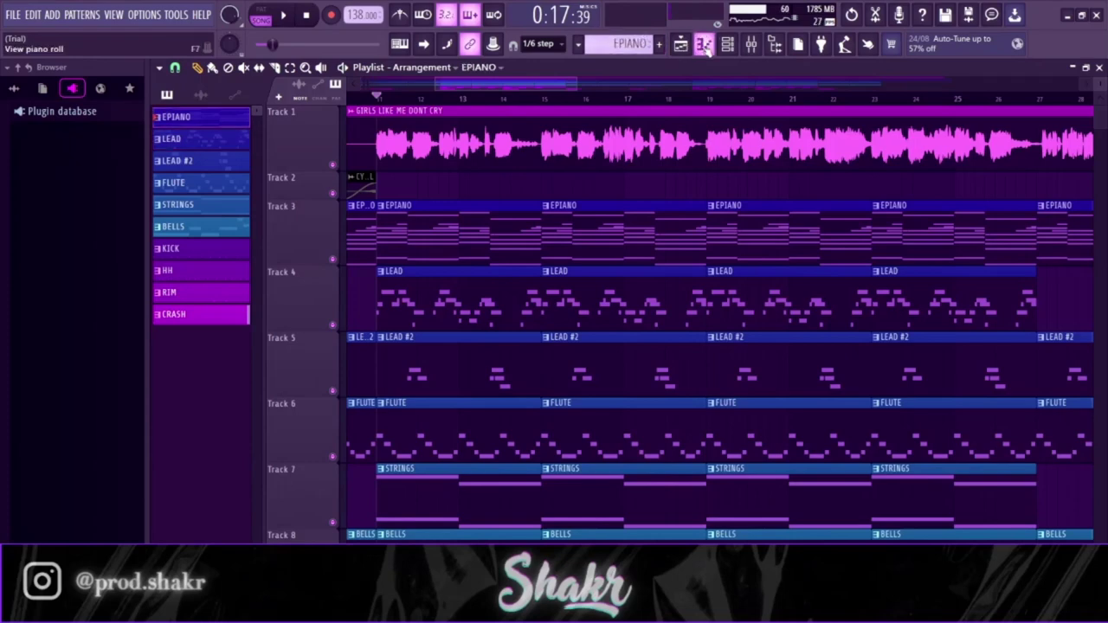
Open the EPIANO pattern's notes in the piano roll and show its ZENOLOGY_2 instrument with the Delicate EP preset.
{"action": "left_click", "coordinate": [707, 49]}
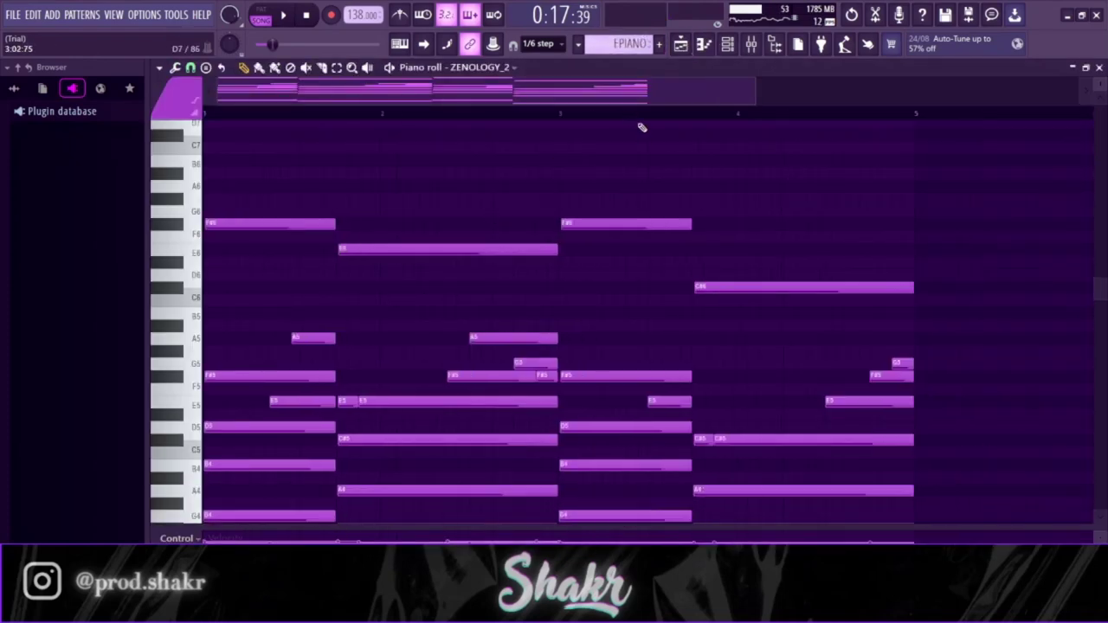
{"action": "scroll", "coordinate": [641, 128], "scroll_direction": "down", "scroll_amount": 2}
{"action": "left_click", "coordinate": [738, 45]}
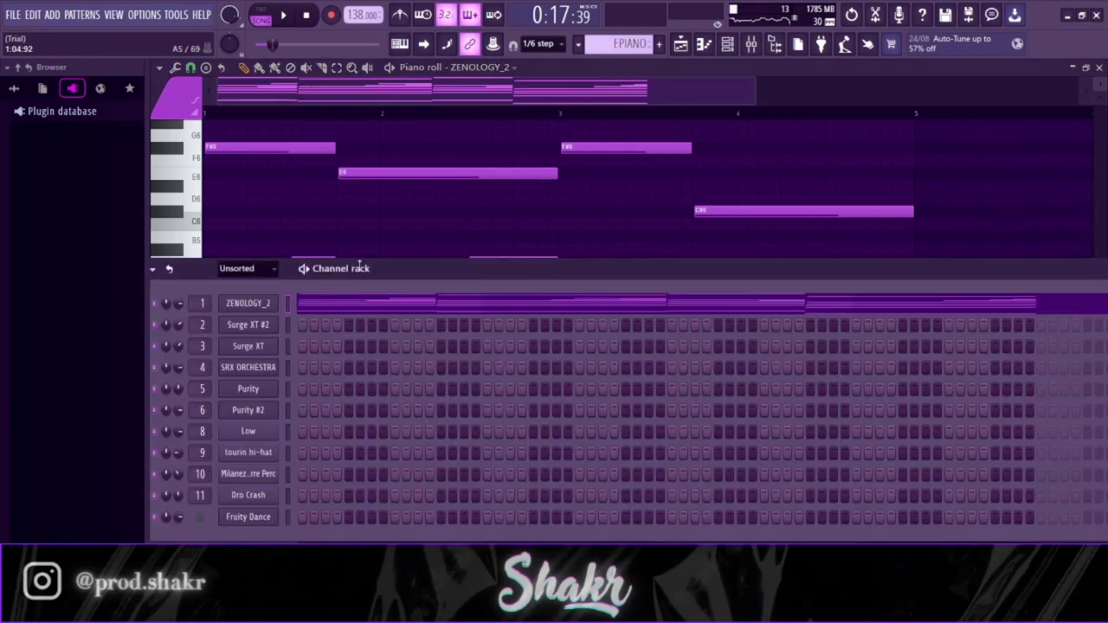
{"action": "left_click", "coordinate": [272, 304]}
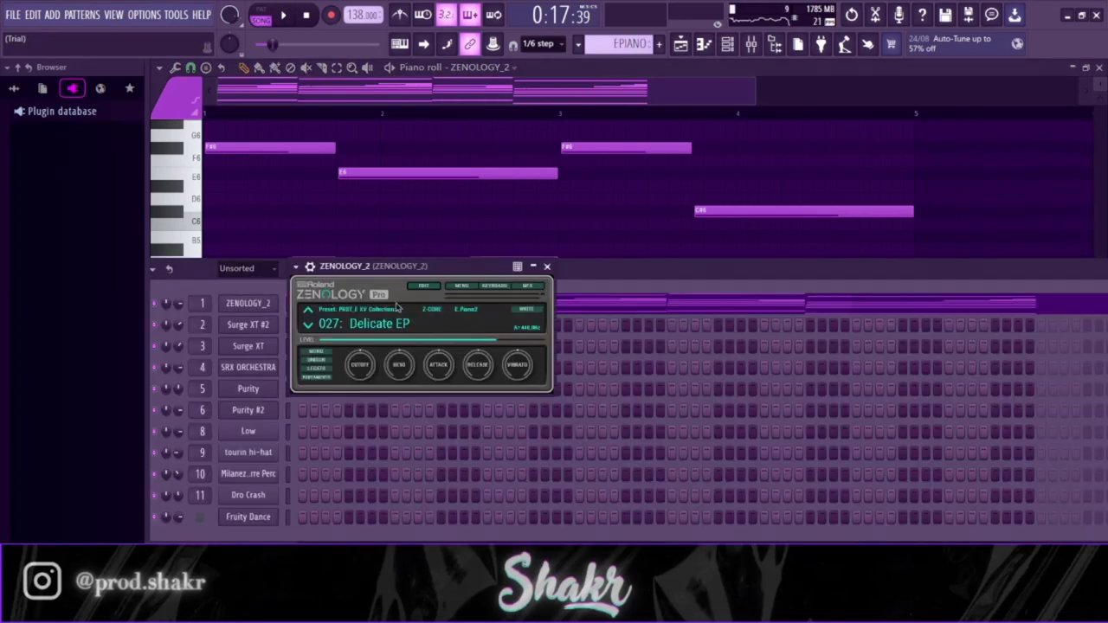
Return to the EPIANO notes and play the pattern on its own, stopping playback at the end.
{"action": "key", "text": "F6"}
{"action": "key", "text": "space"}
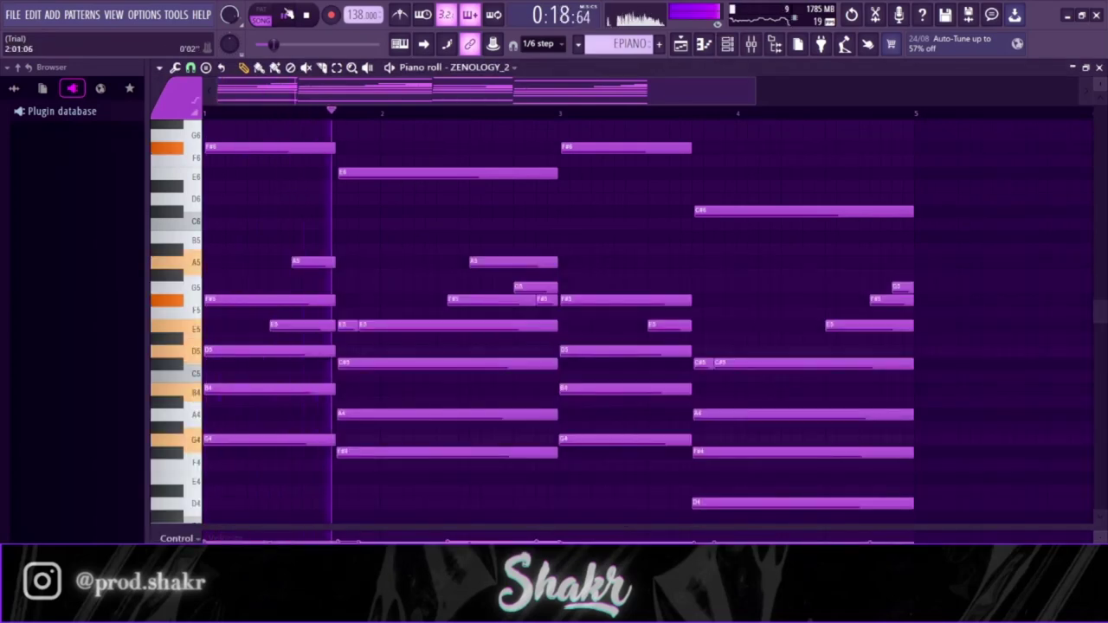
{"action": "key", "text": "space"}
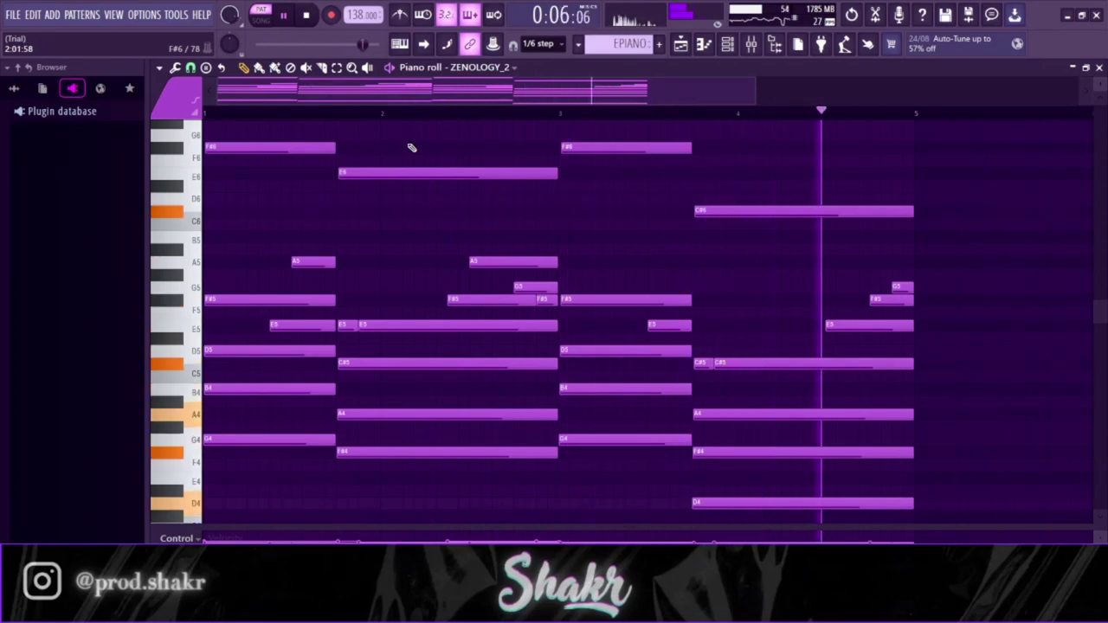
{"action": "key", "text": "space"}
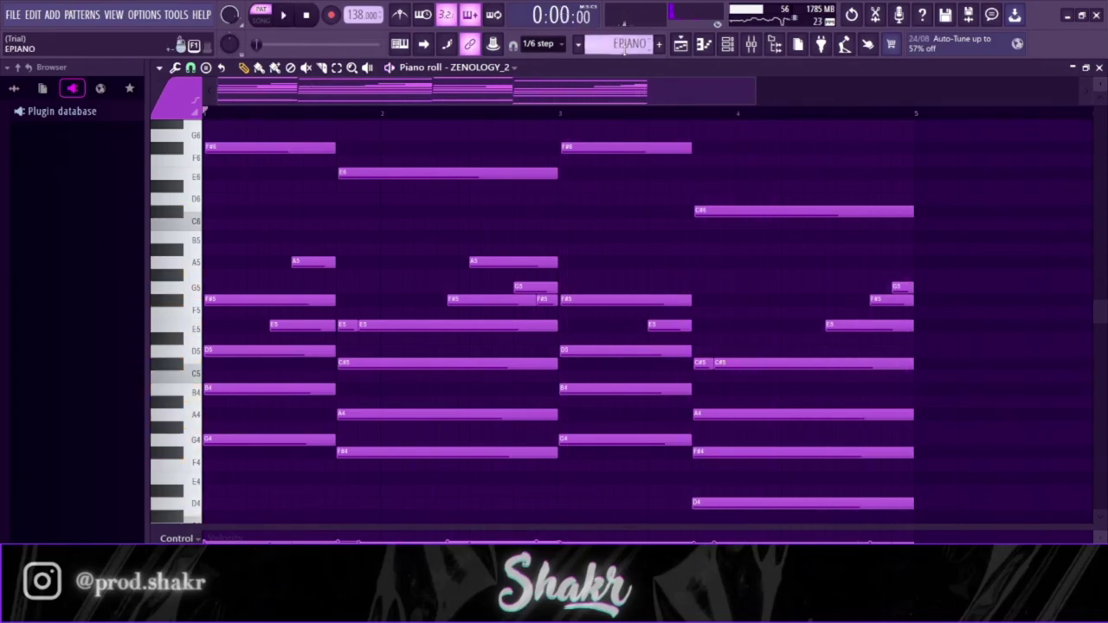
Switch to the LEAD pattern and examine its notes and the Surge XT #2 instrument with the Fairy patch.
{"action": "scroll", "coordinate": [625, 50], "scroll_direction": "down", "scroll_amount": 1}
{"action": "scroll", "coordinate": [685, 274], "scroll_direction": "up", "scroll_amount": 2}
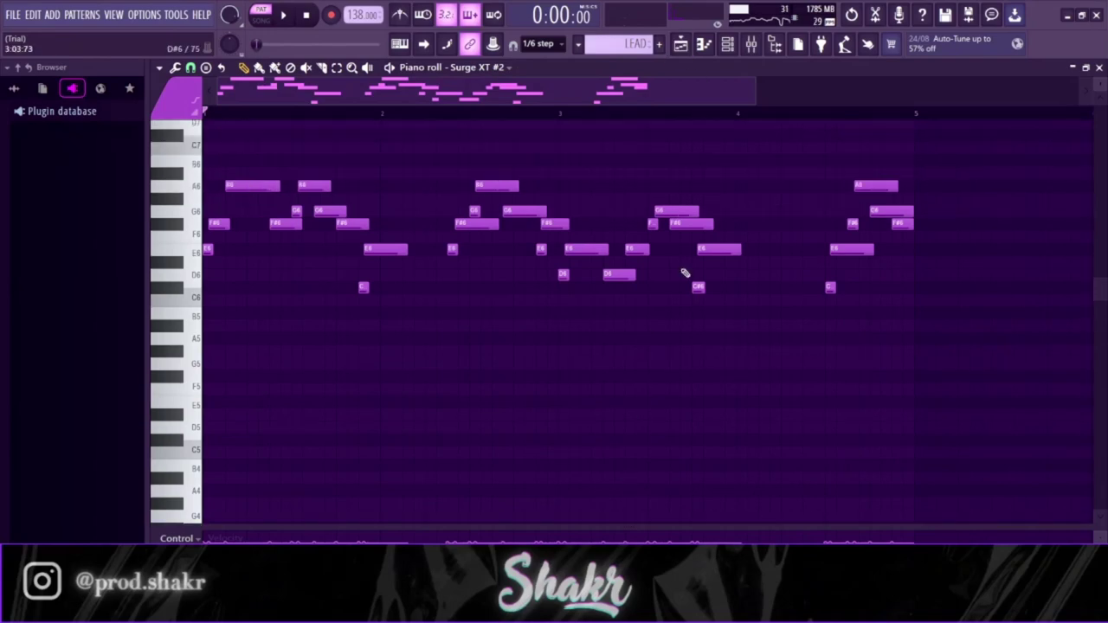
{"action": "left_click", "coordinate": [728, 46]}
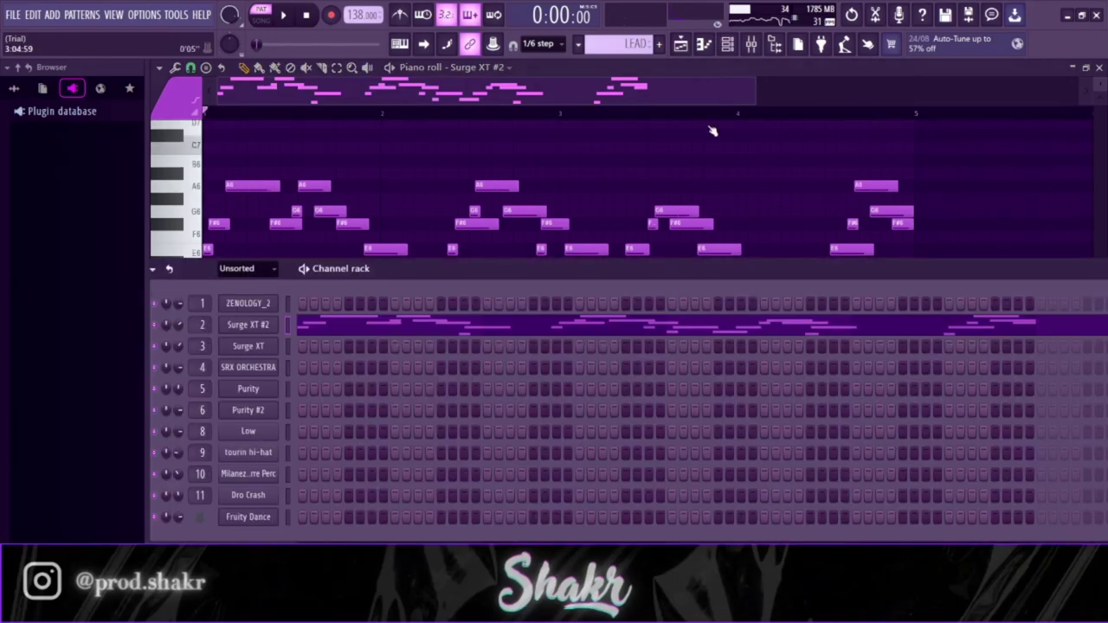
{"action": "left_click", "coordinate": [248, 324]}
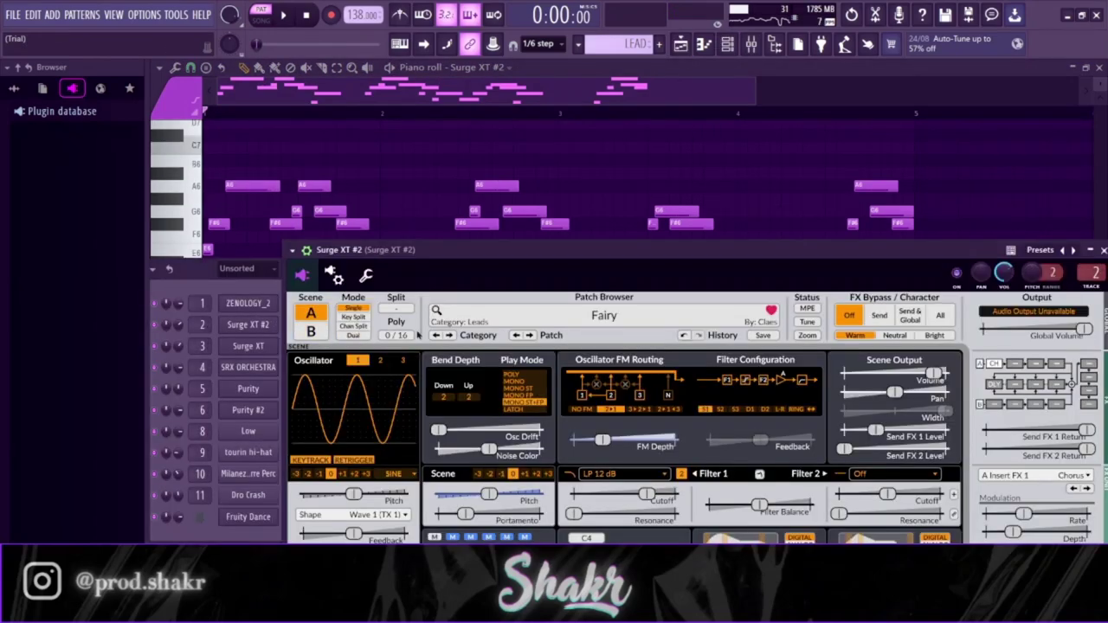
{"action": "left_click", "coordinate": [598, 188]}
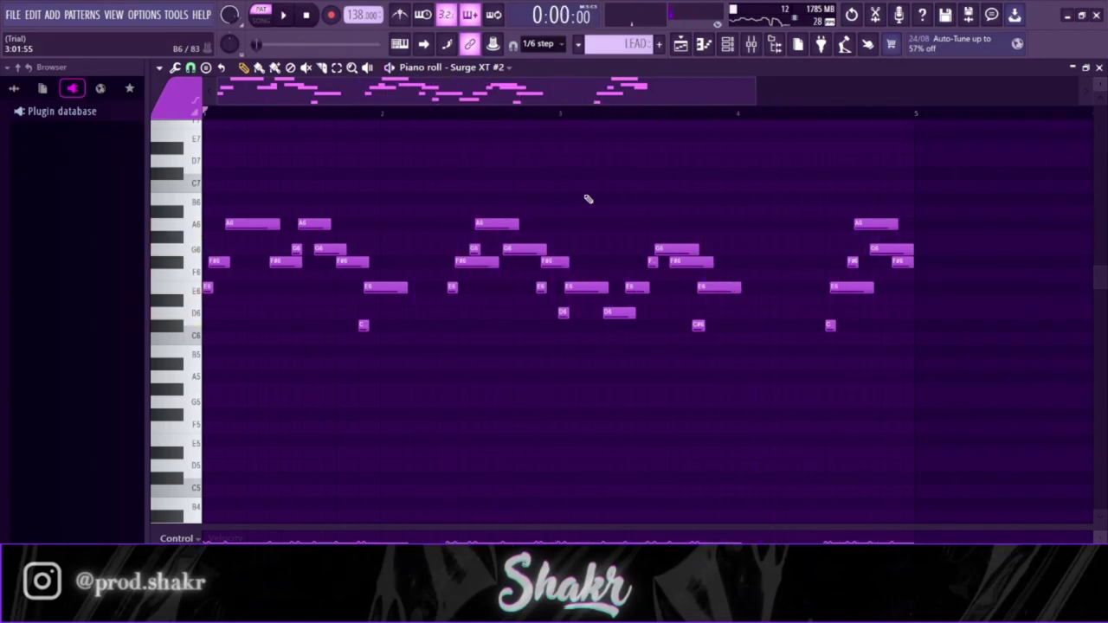
Examine the LEAD #2 pattern's Surge XT instrument with the Photon patch and return to its notes.
{"action": "left_click", "coordinate": [735, 50]}
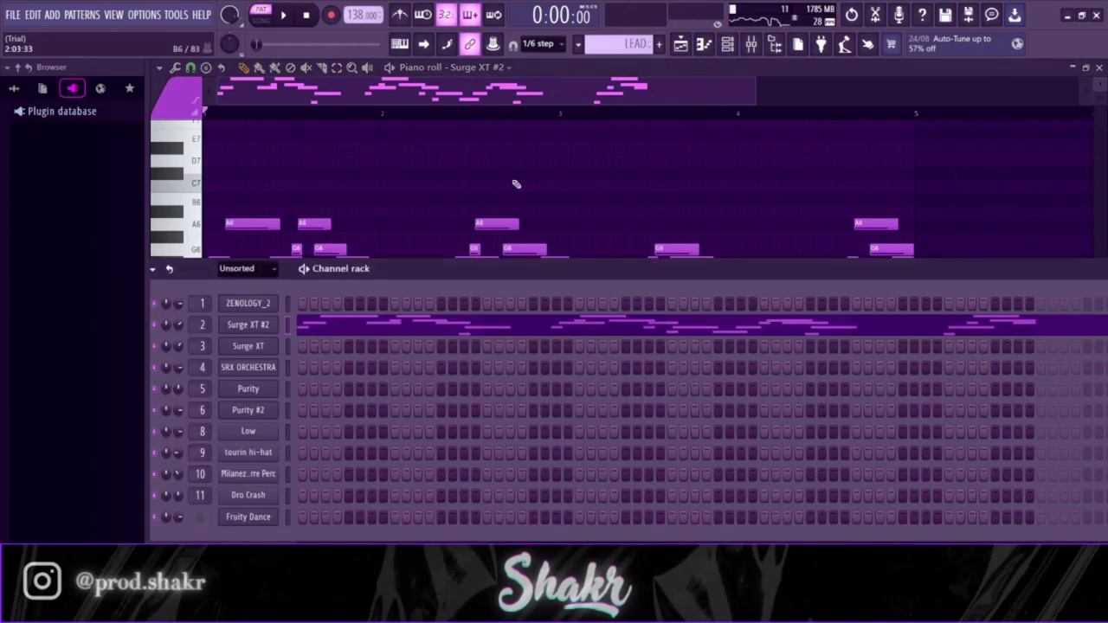
{"action": "left_click", "coordinate": [288, 346]}
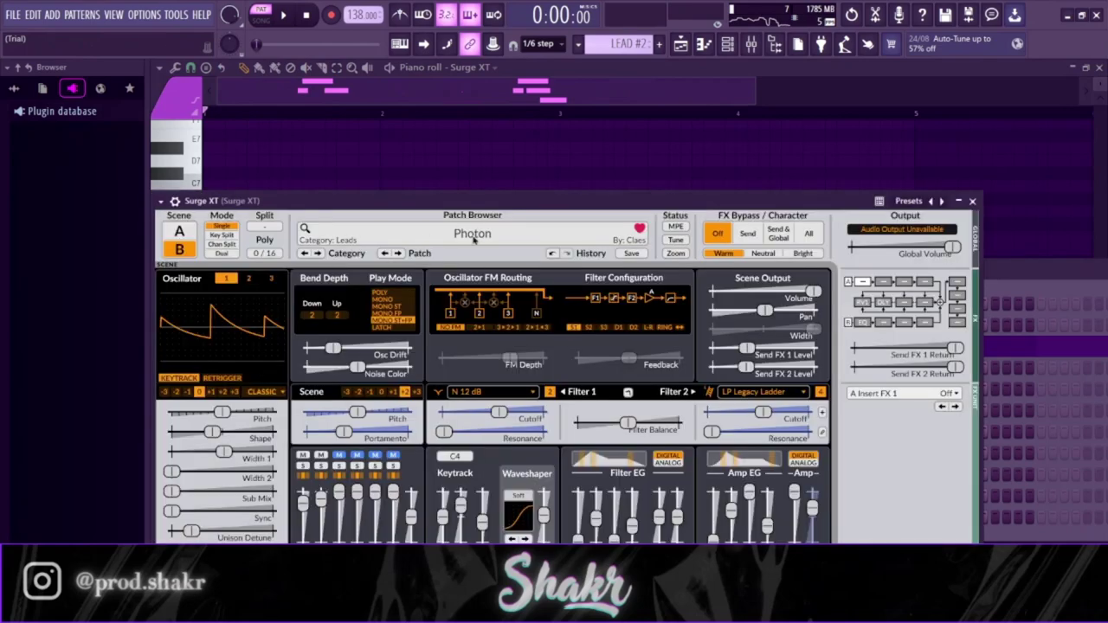
{"action": "left_click", "coordinate": [491, 140]}
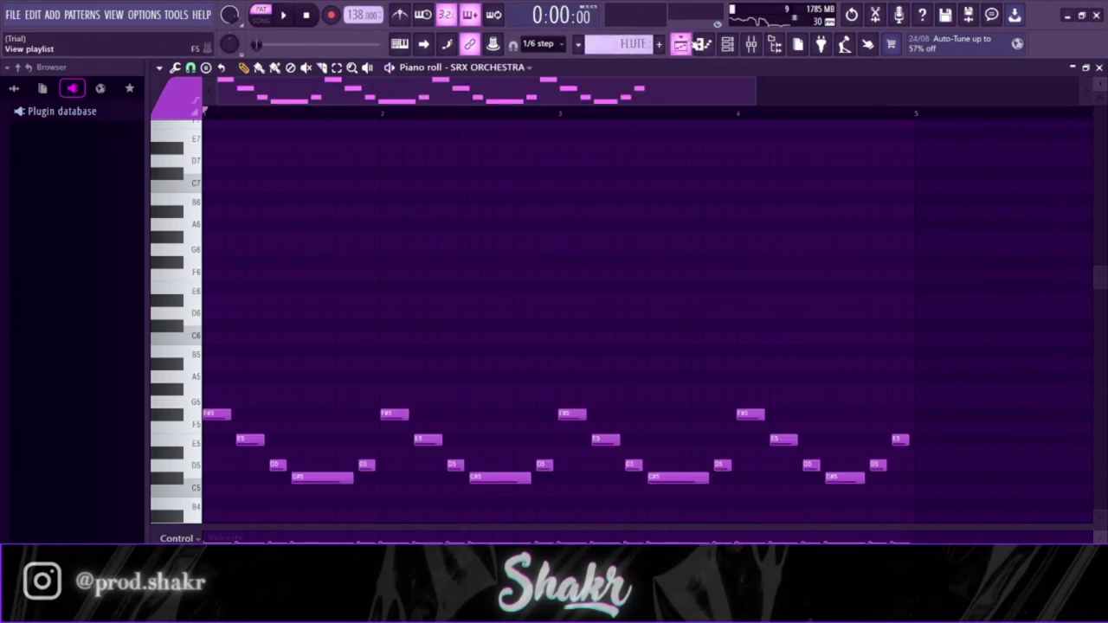
Examine the FLUTE pattern's notes and show its SRX ORCHESTRA instrument with the Orch Piccolo patch.
{"action": "scroll", "coordinate": [777, 270], "scroll_direction": "down", "scroll_amount": 1}
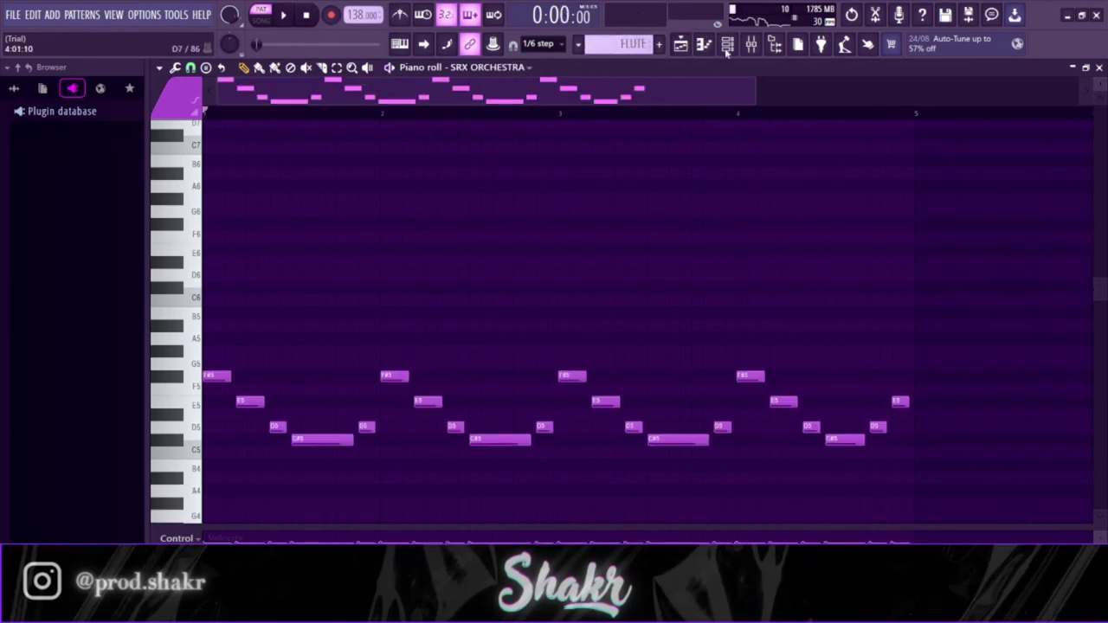
{"action": "left_click", "coordinate": [726, 48]}
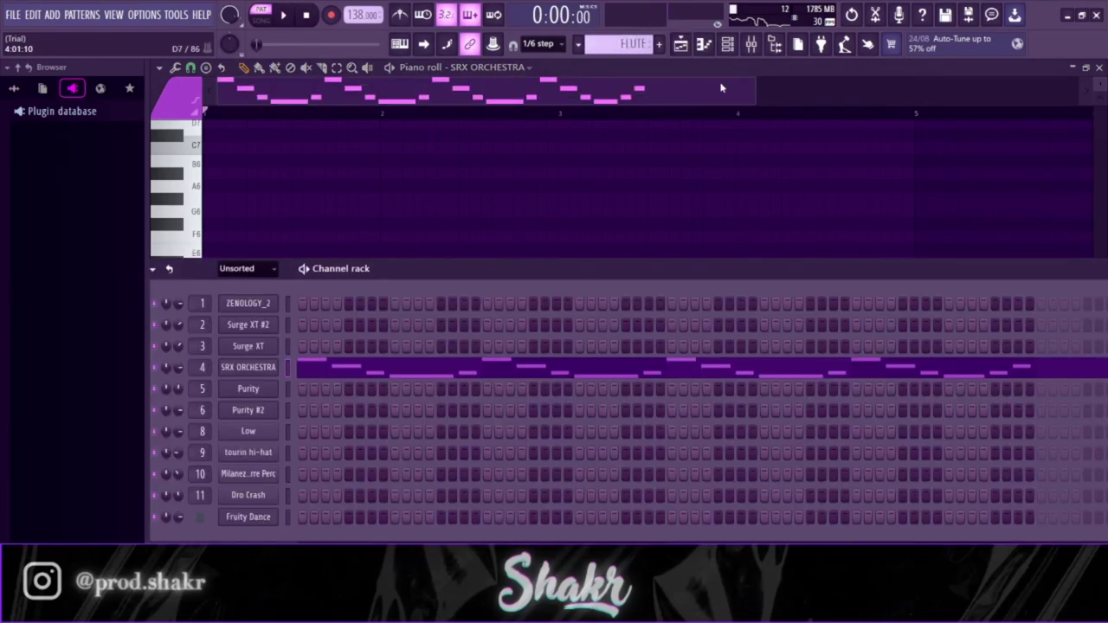
{"action": "left_click", "coordinate": [260, 367]}
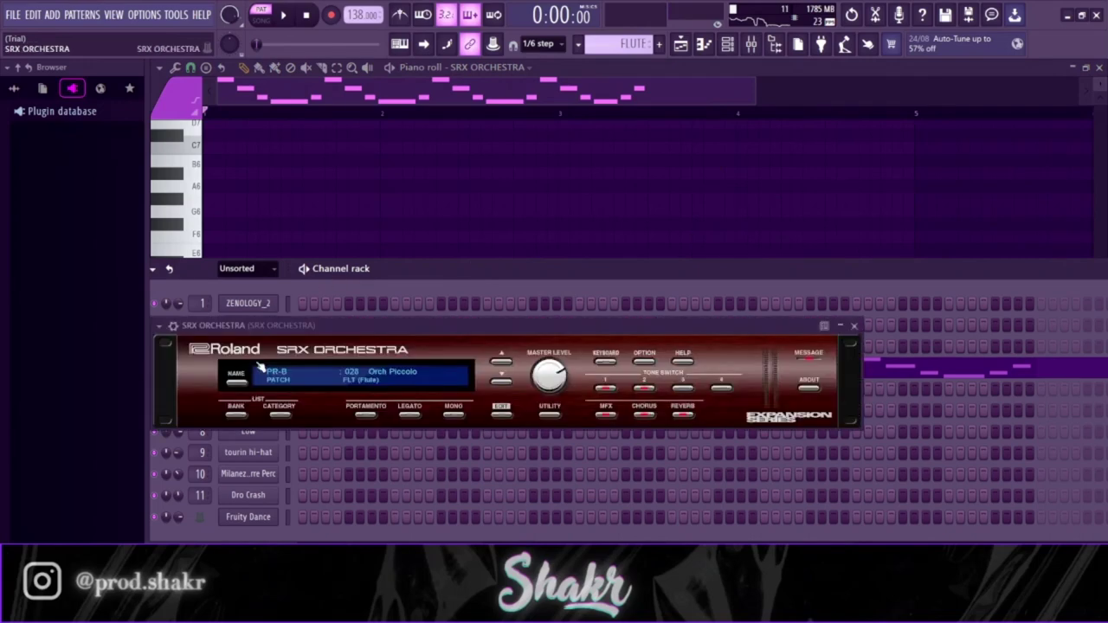
Bring the FLUTE notes back into view and play the pattern, stopping playback at the end.
{"action": "left_click", "coordinate": [407, 197]}
{"action": "scroll", "coordinate": [411, 198], "scroll_direction": "down", "scroll_amount": 3}
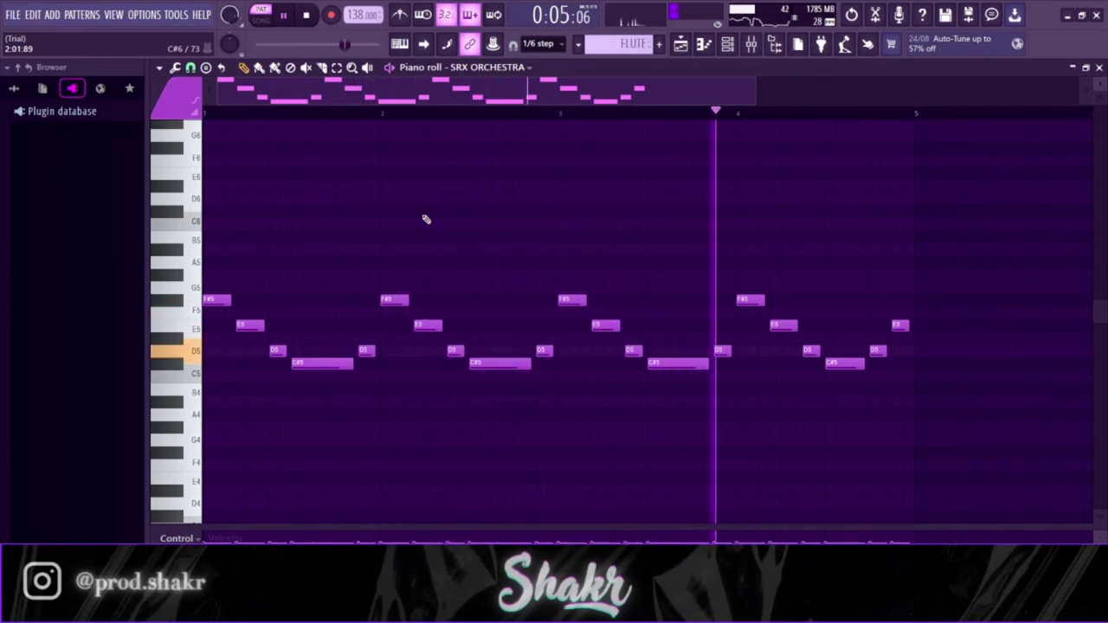
{"action": "key", "text": "space"}
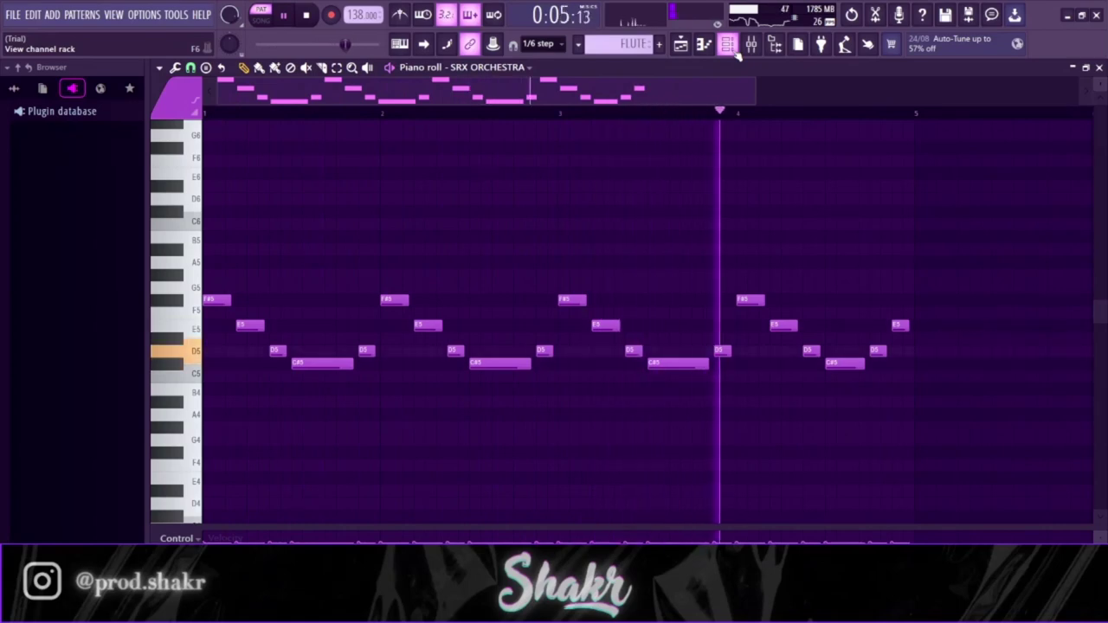
{"action": "key", "text": "space"}
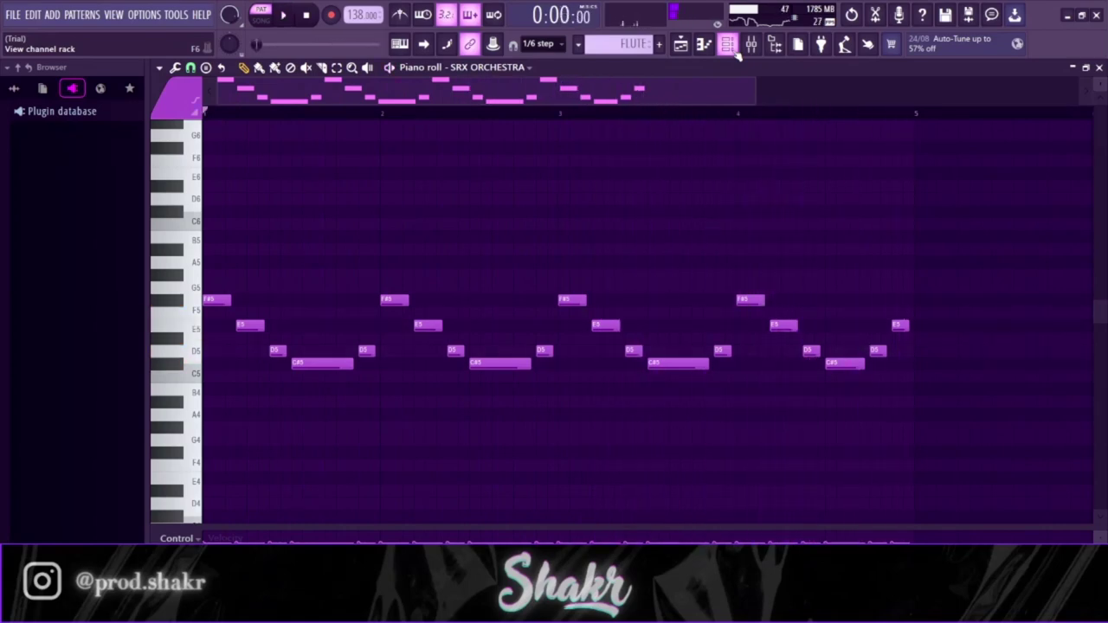
Switch to the STRINGS pattern and show its Purity instrument with the String Ensemble preset.
{"action": "left_click", "coordinate": [734, 49]}
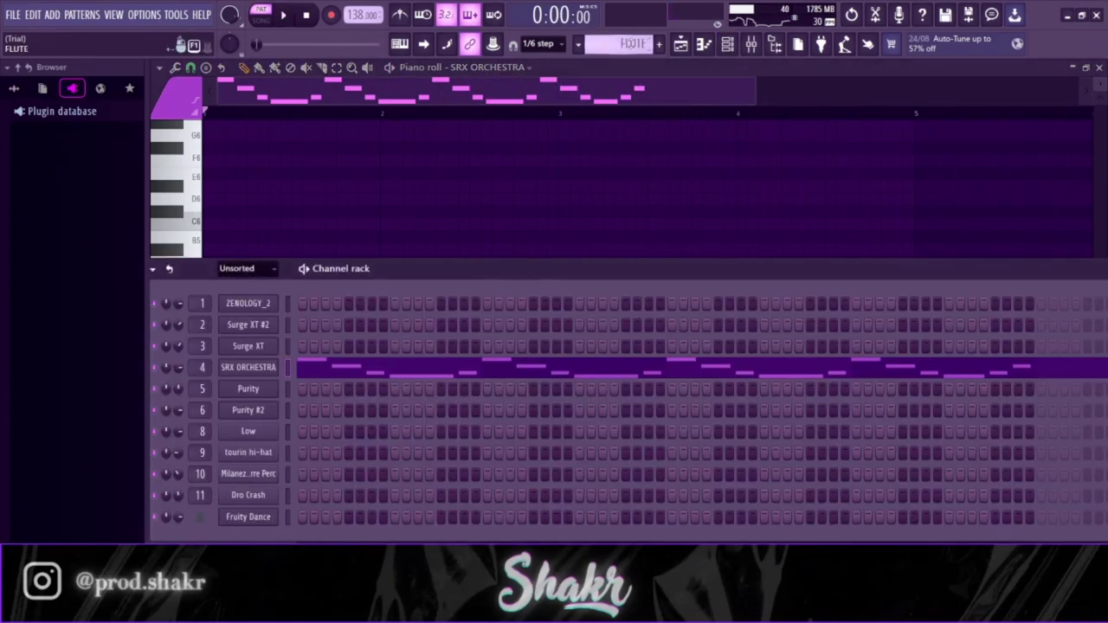
{"action": "left_click", "coordinate": [249, 389]}
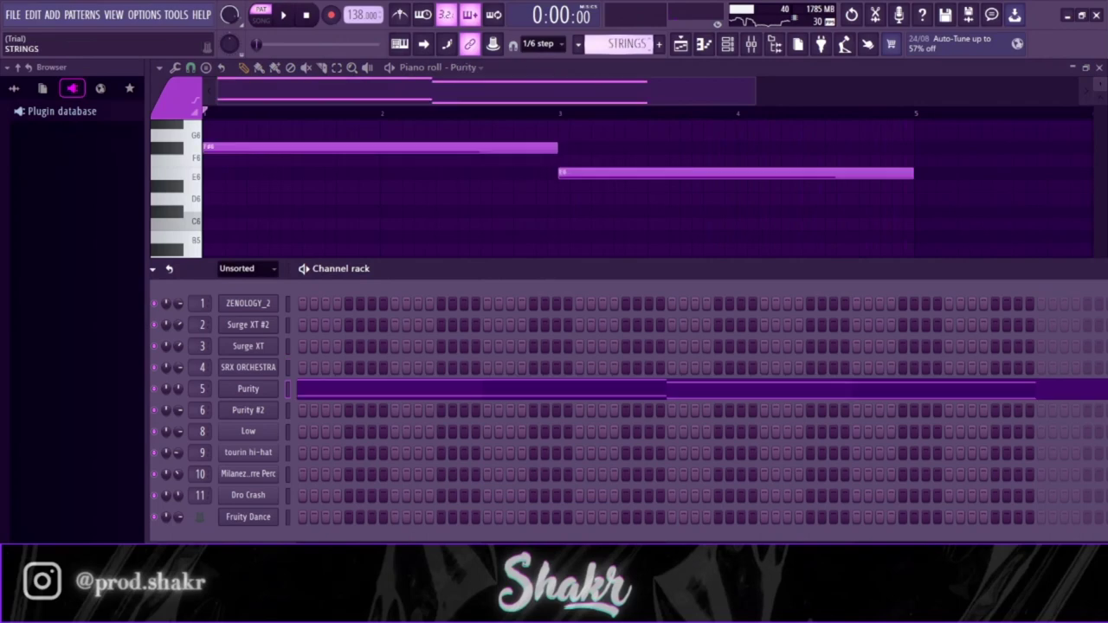
{"action": "left_click", "coordinate": [267, 390]}
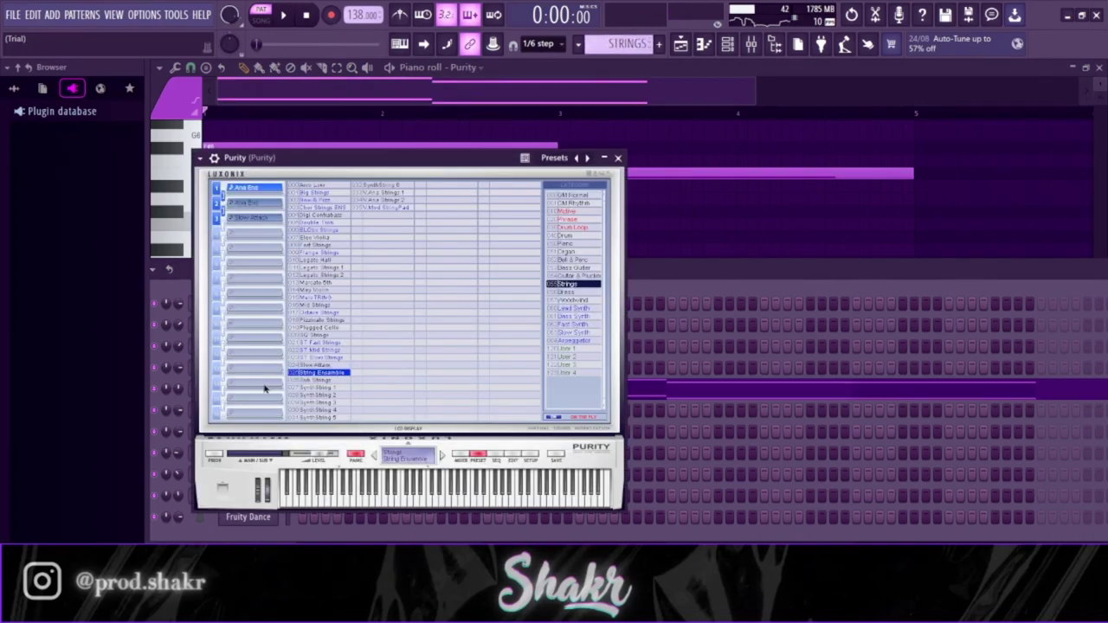
Bring both octaves of the STRINGS notes into view and play the pattern, stopping playback at the end.
{"action": "left_click", "coordinate": [627, 245]}
{"action": "scroll", "coordinate": [611, 260], "scroll_direction": "up", "scroll_amount": 5}
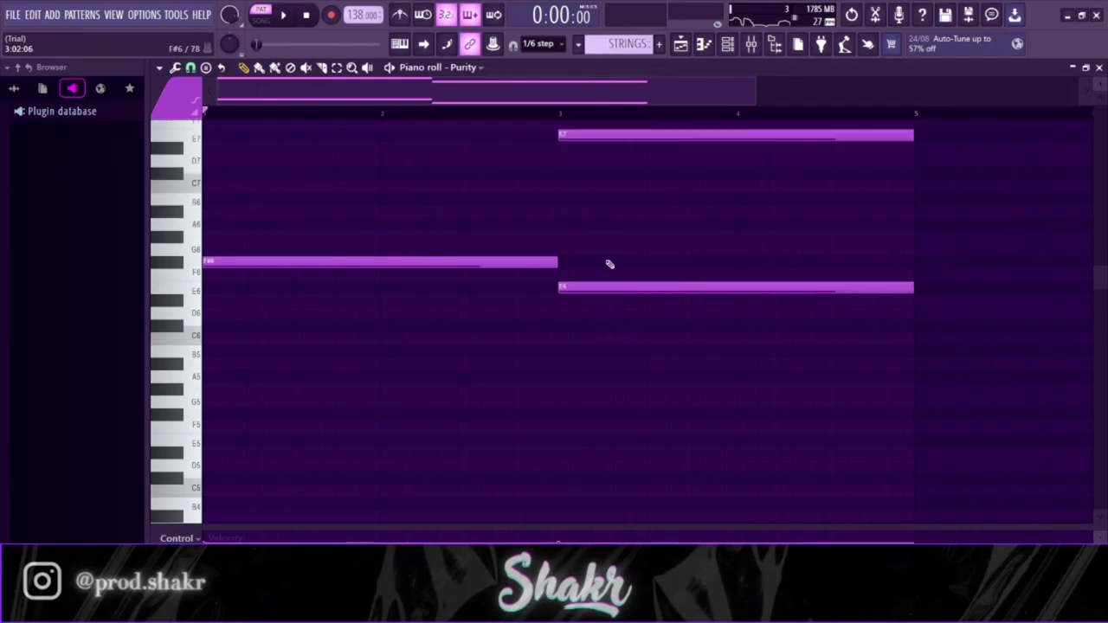
{"action": "key", "text": "space"}
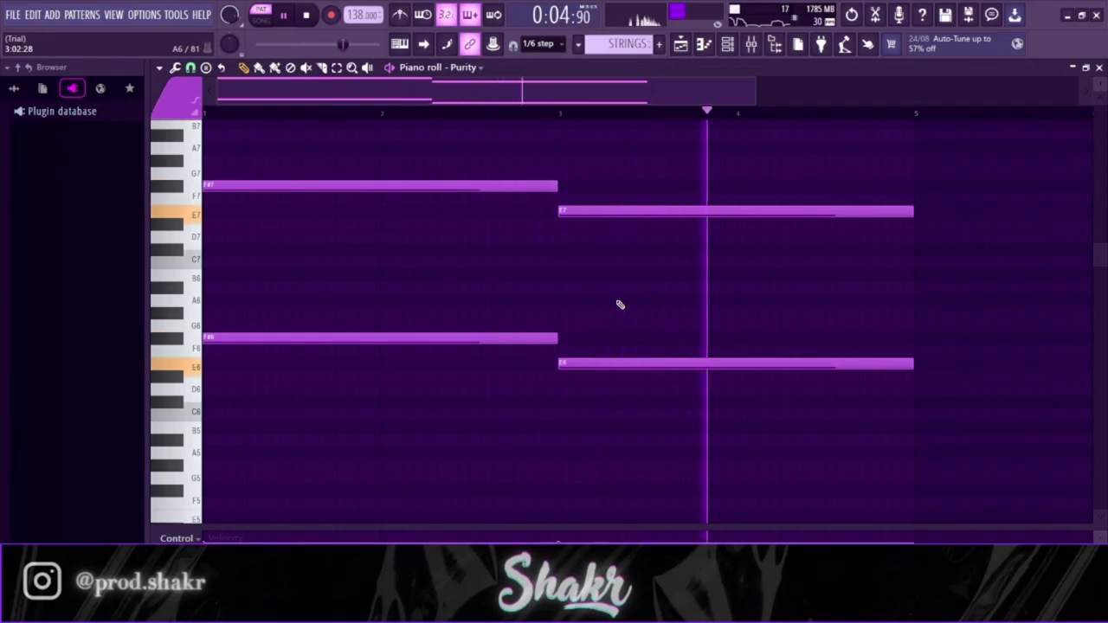
{"action": "key", "text": "space"}
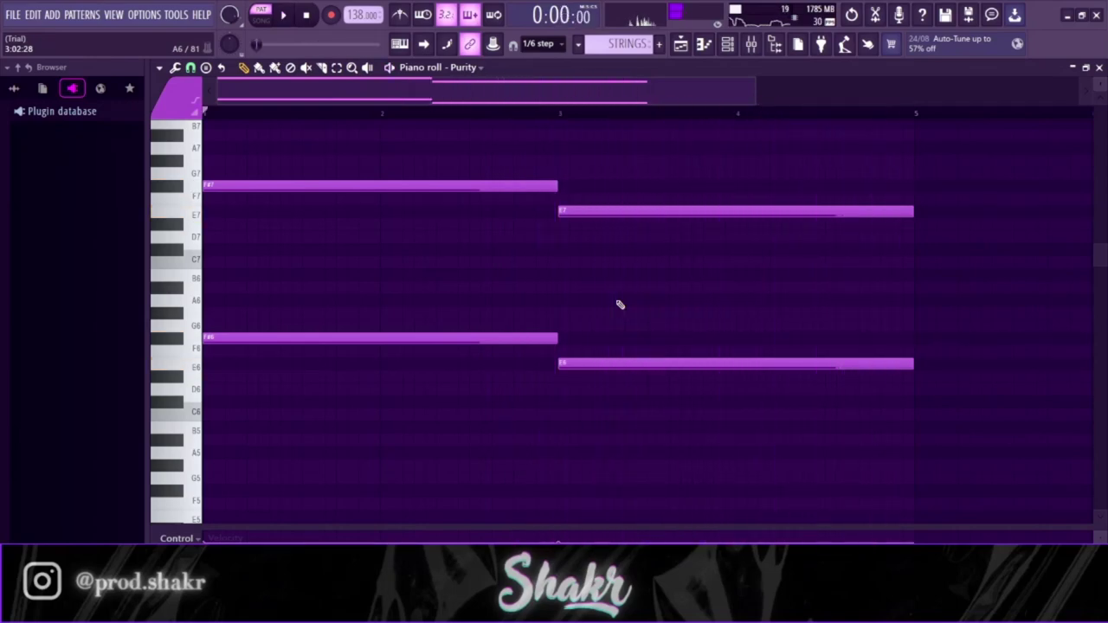
Switch to the BELLS pattern and show its Purity #2 instrument with the SameFeel 1 preset.
{"action": "left_click", "coordinate": [728, 44]}
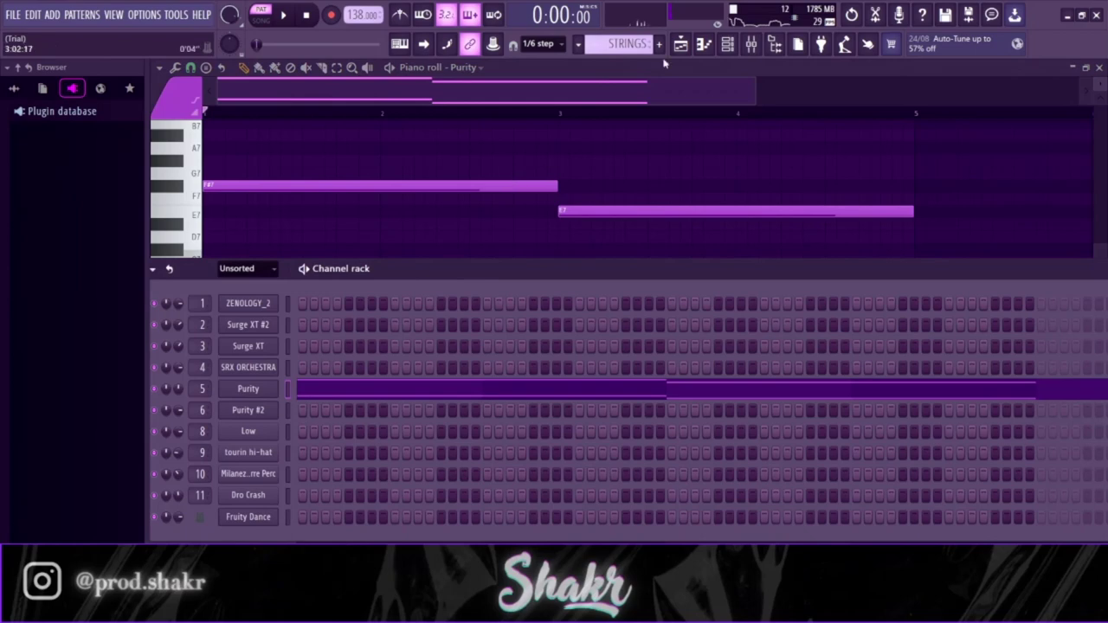
{"action": "key", "text": "Down"}
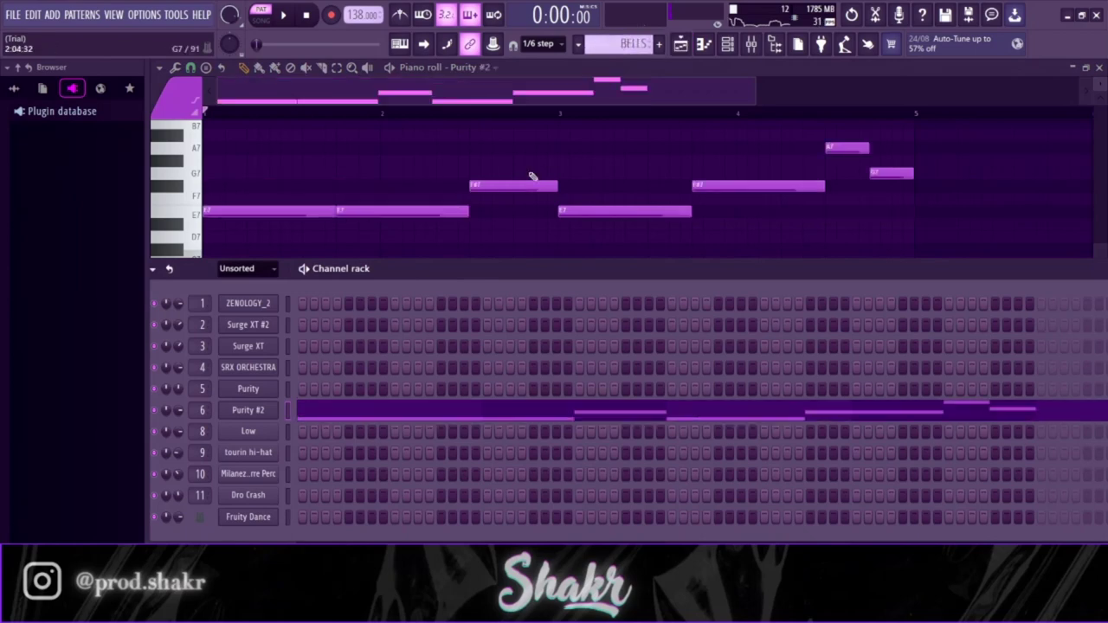
{"action": "left_click", "coordinate": [253, 414]}
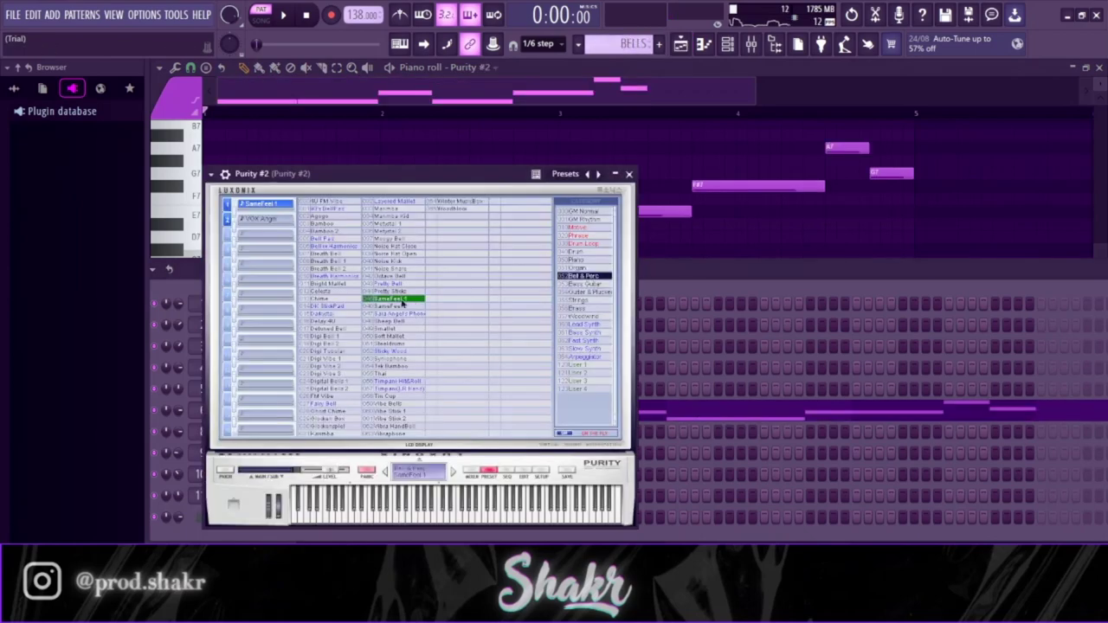
Return to the BELLS notes in the piano roll and play the pattern, stopping playback at the end.
{"action": "key", "text": "F7"}
{"action": "scroll", "coordinate": [433, 187], "scroll_direction": "up", "scroll_amount": 1}
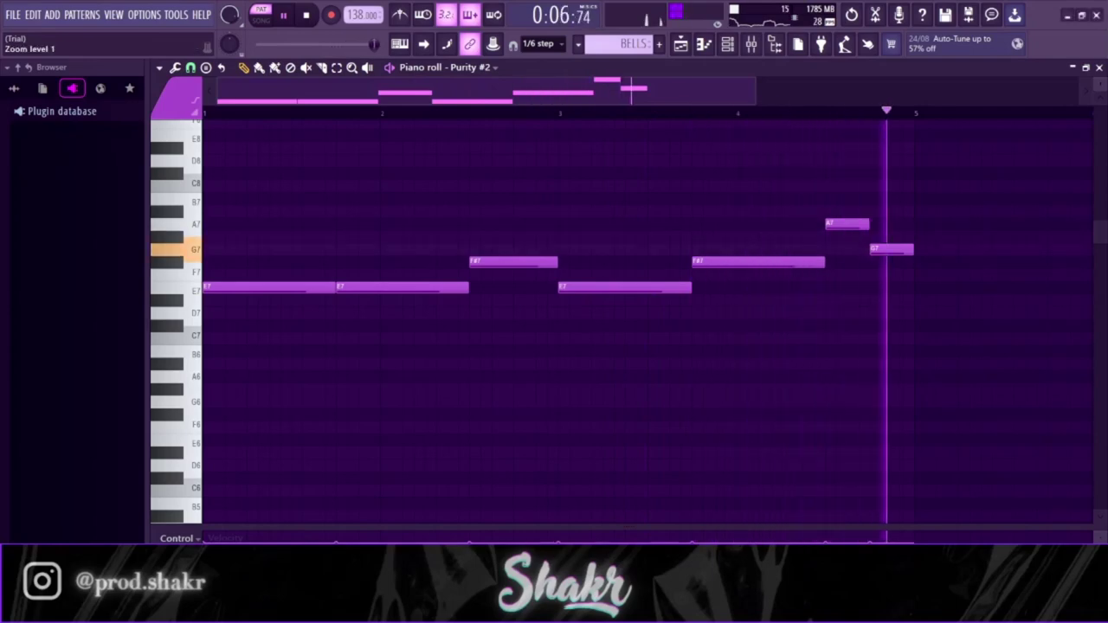
{"action": "key", "text": "space"}
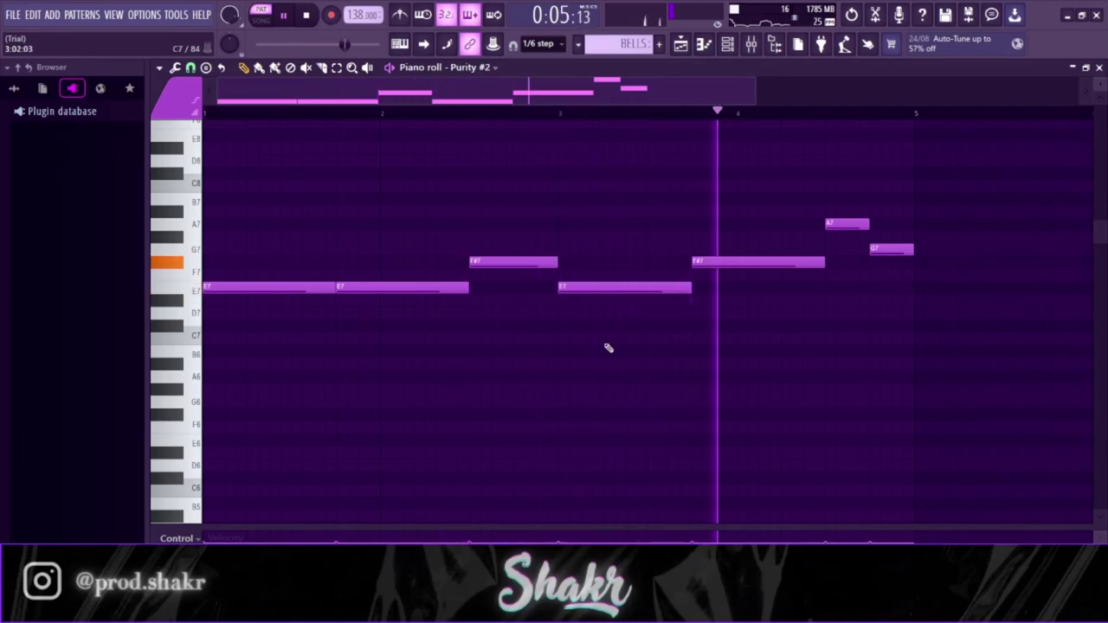
{"action": "key", "text": "space"}
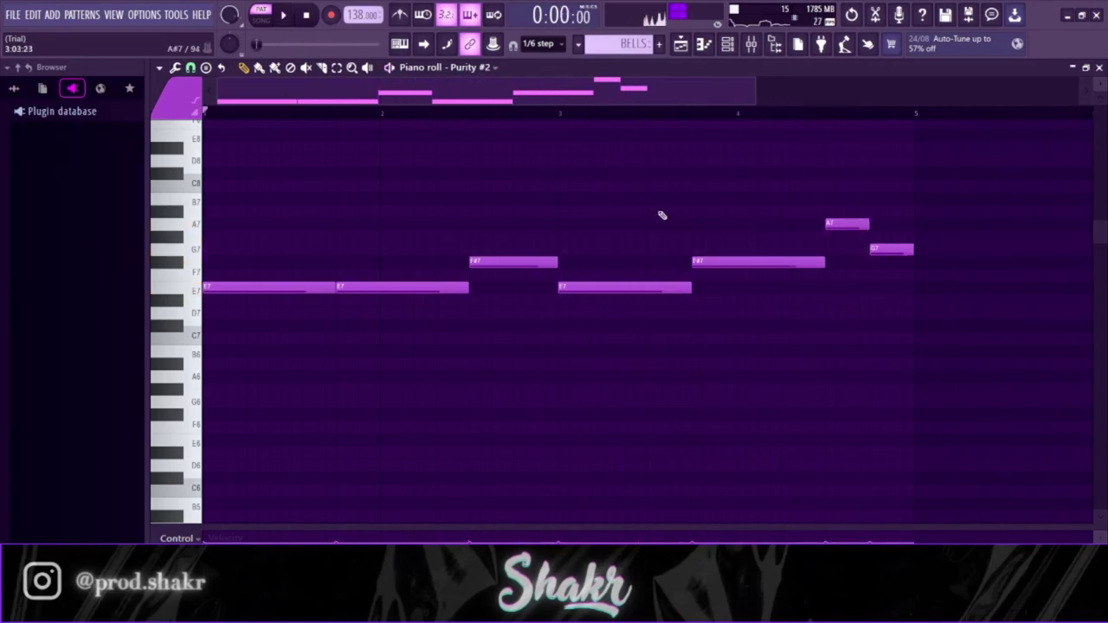
Return to the playlist, play only melody tracks 3 to 8 in song mode, and unmute the other tracks.
{"action": "left_click", "coordinate": [1098, 69]}
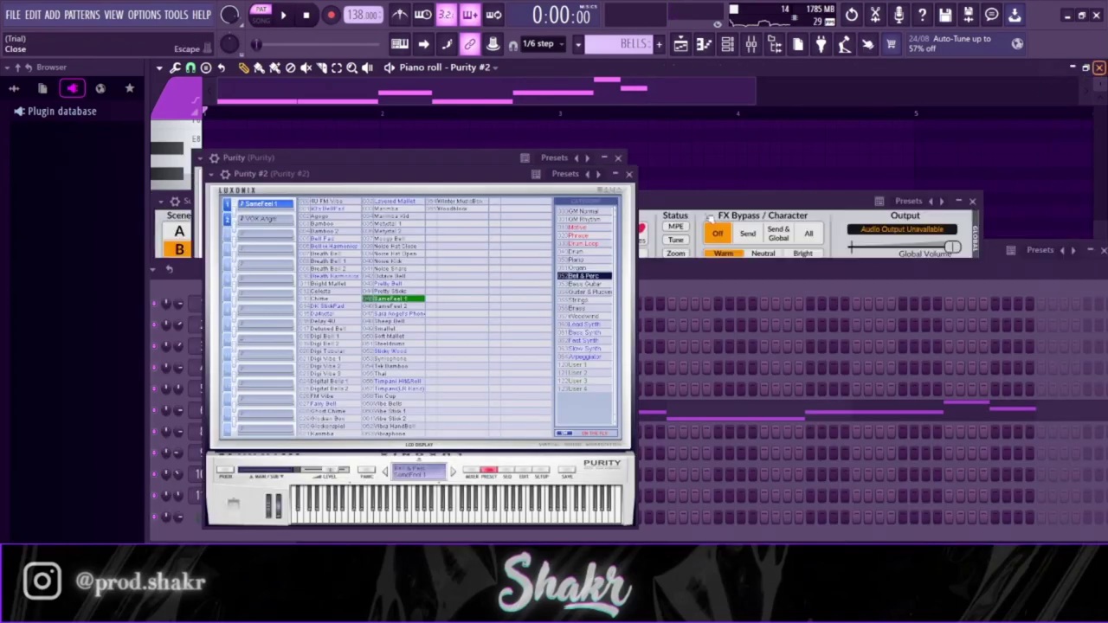
{"action": "left_click", "coordinate": [718, 177]}
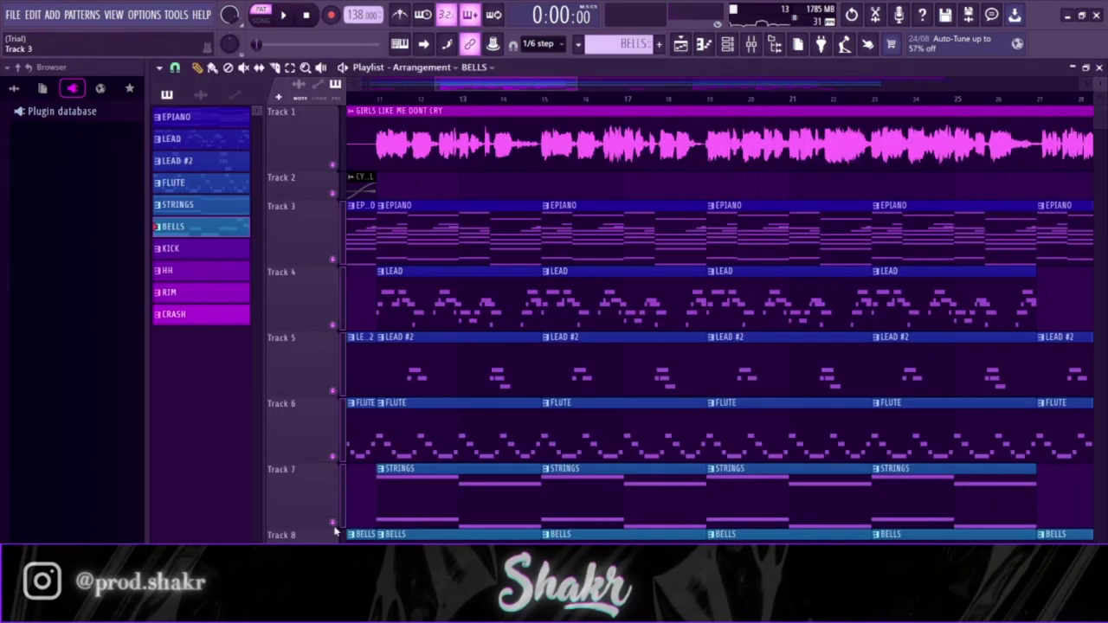
{"action": "scroll", "coordinate": [448, 360], "scroll_direction": "down", "scroll_amount": 1}
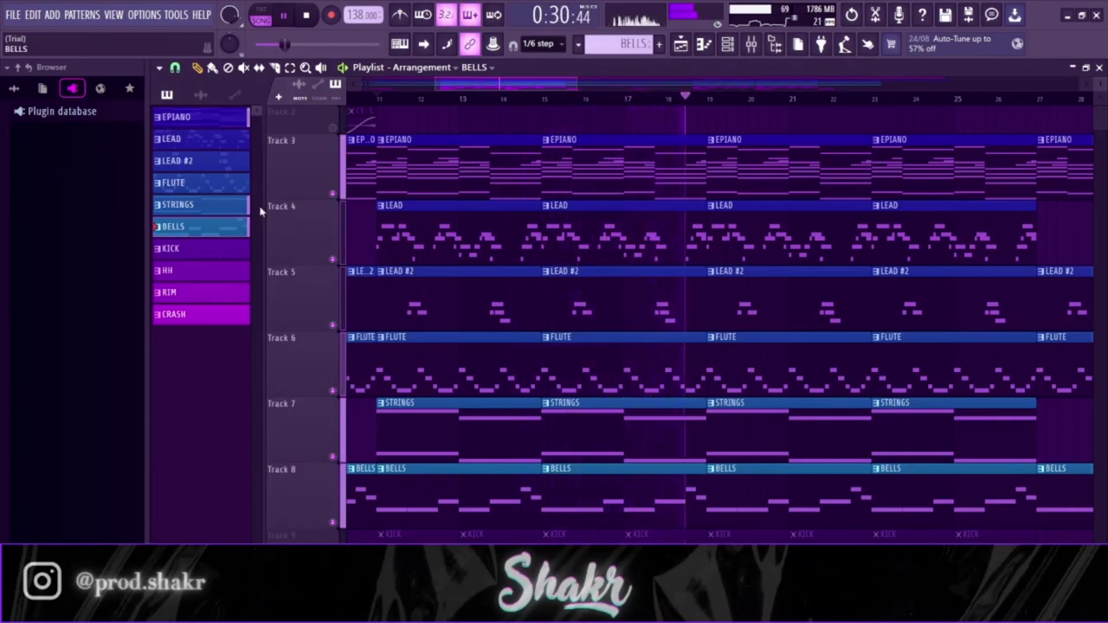
{"action": "left_click", "coordinate": [336, 194]}
{"action": "scroll", "coordinate": [459, 232], "scroll_direction": "up", "scroll_amount": 1}
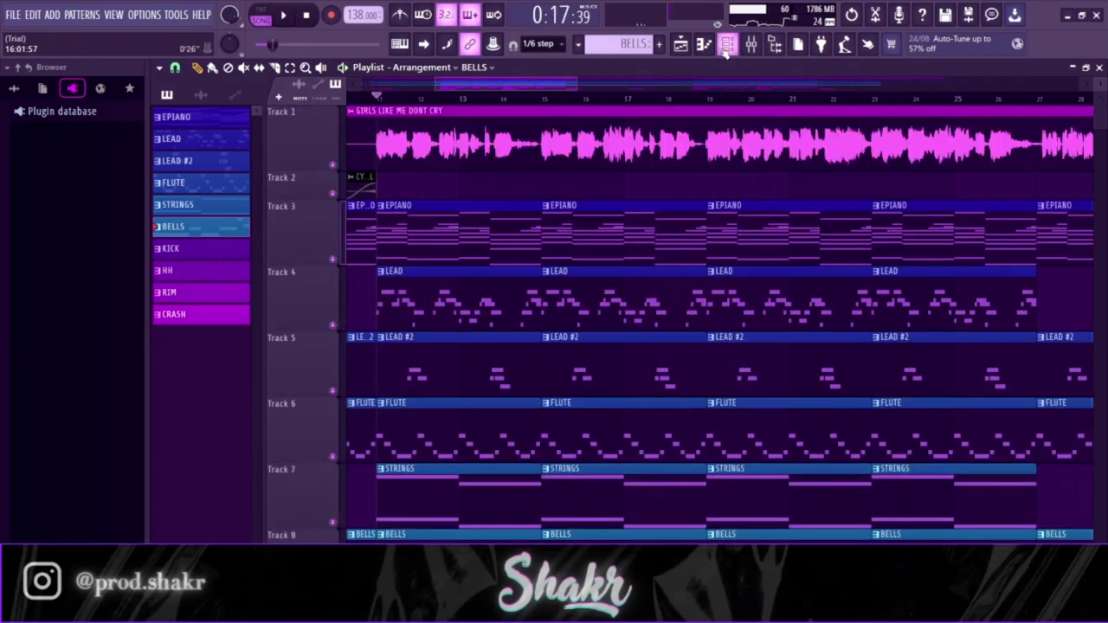
Show the KICK pattern's notes in the piano roll and play the pattern.
{"action": "left_click", "coordinate": [705, 46]}
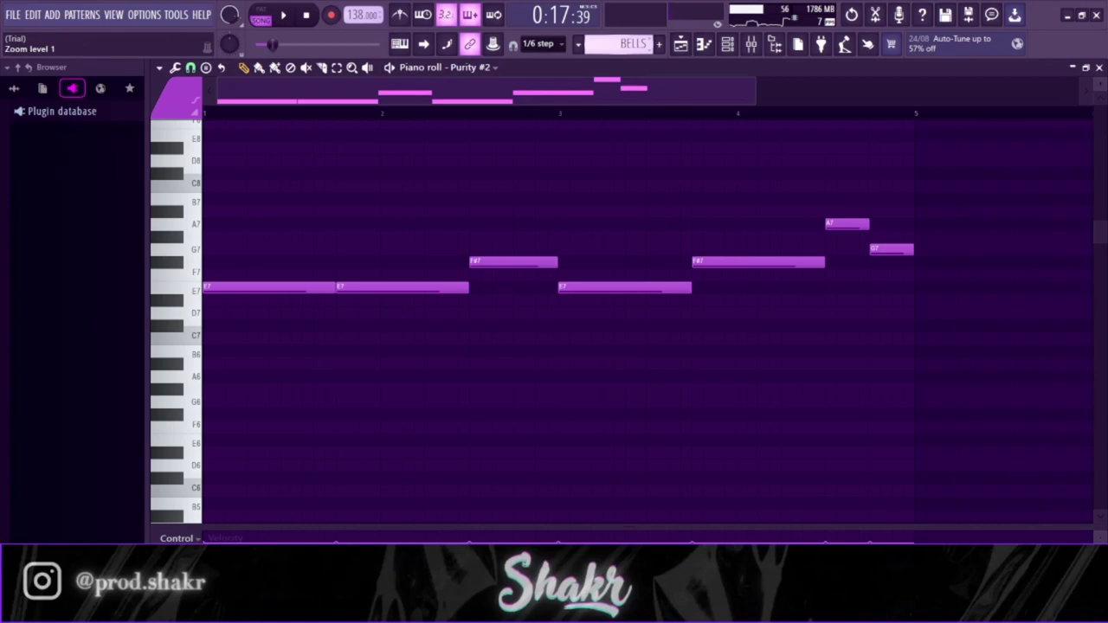
{"action": "scroll", "coordinate": [357, 275], "scroll_direction": "down", "scroll_amount": 5}
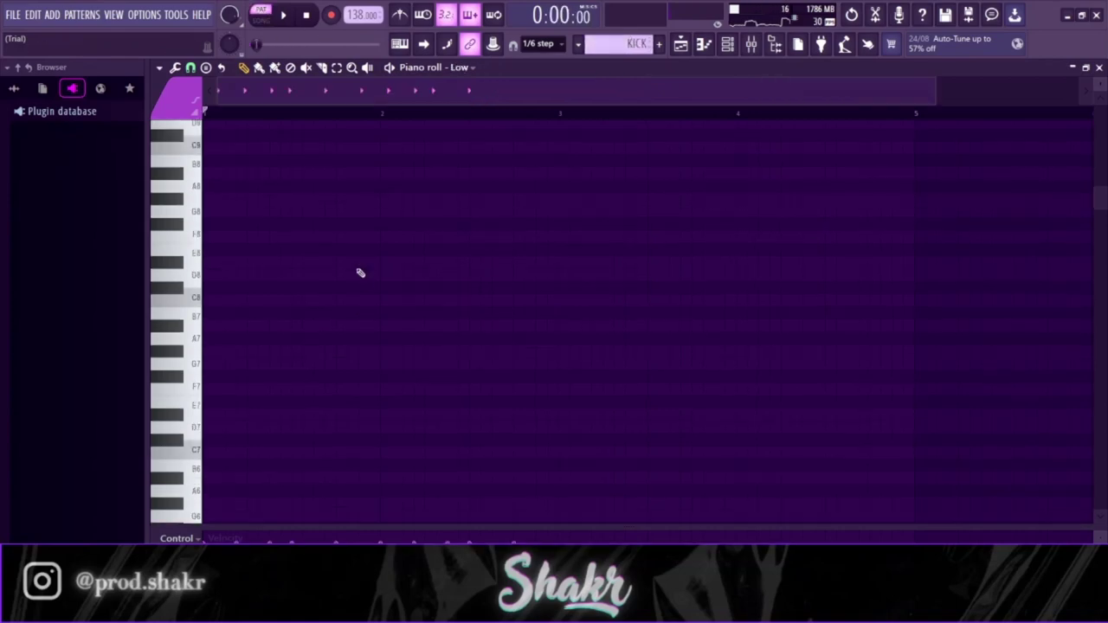
{"action": "scroll", "coordinate": [354, 280], "scroll_direction": "down", "scroll_amount": 2}
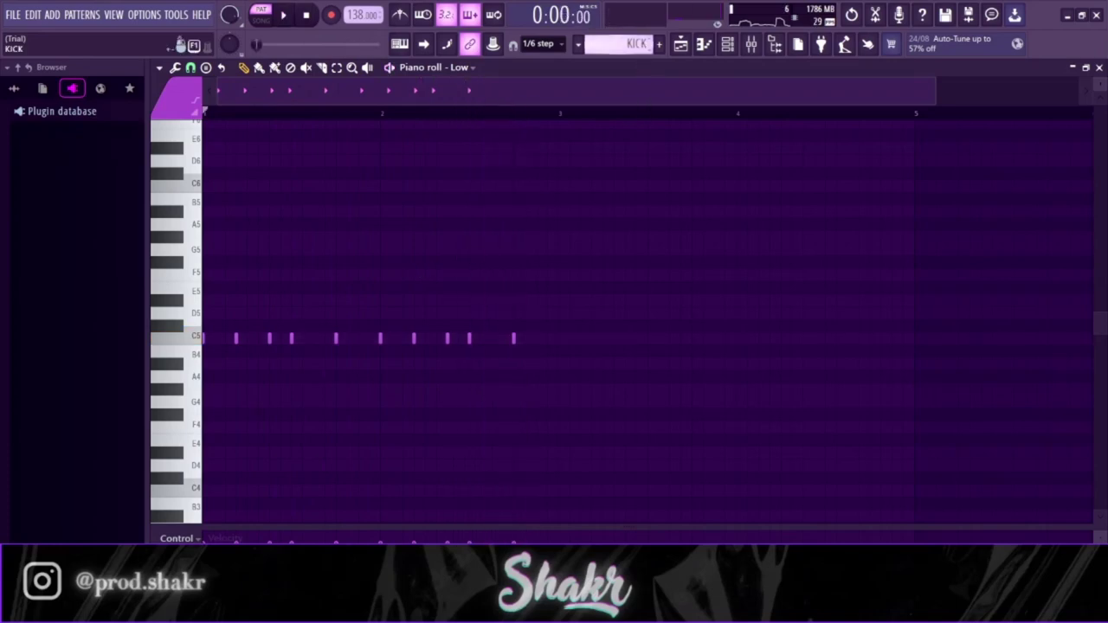
{"action": "key", "text": "space"}
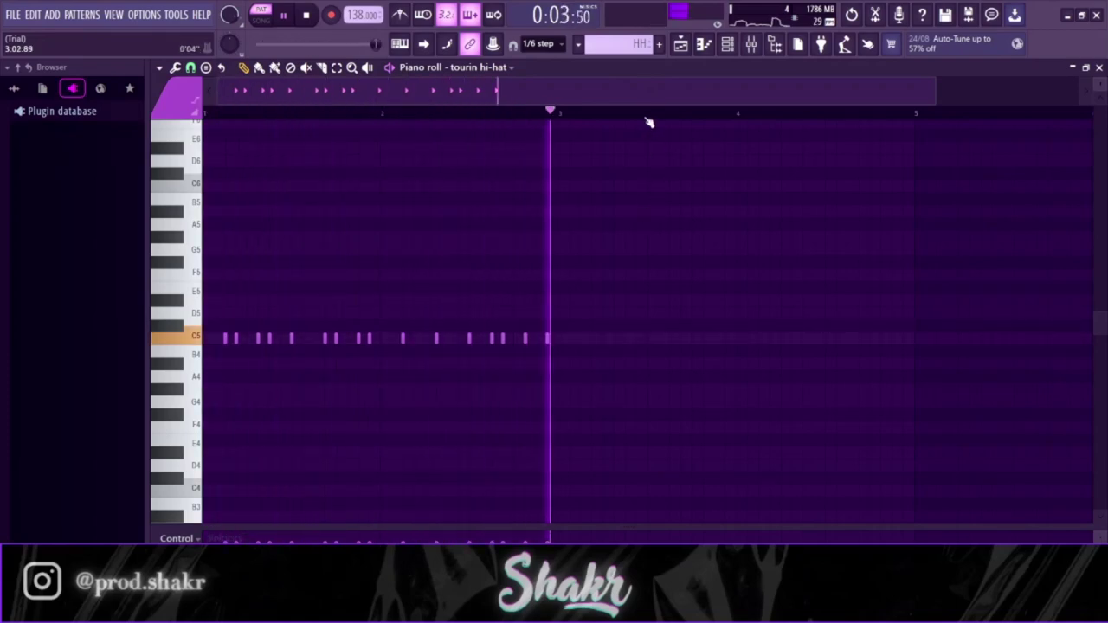
Move on from the HH pattern to the RIM notes and play the RIM pattern, stopping playback at the end.
{"action": "scroll", "coordinate": [625, 45], "scroll_direction": "down", "scroll_amount": 1}
{"action": "scroll", "coordinate": [634, 200], "scroll_direction": "down", "scroll_amount": 1}
{"action": "key", "text": "space"}
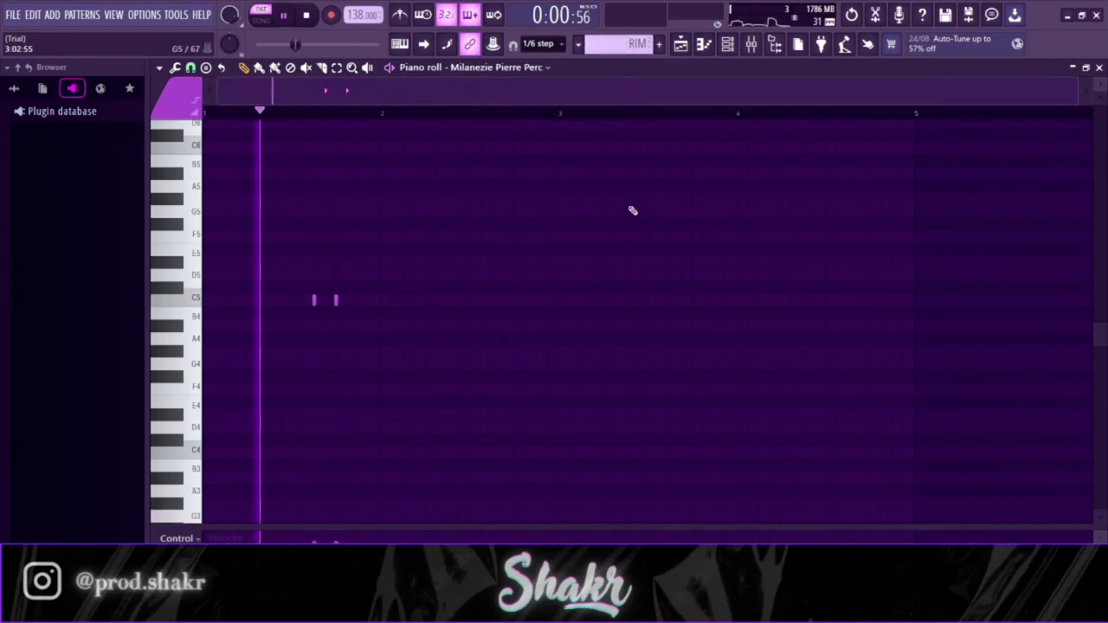
{"action": "key", "text": "space"}
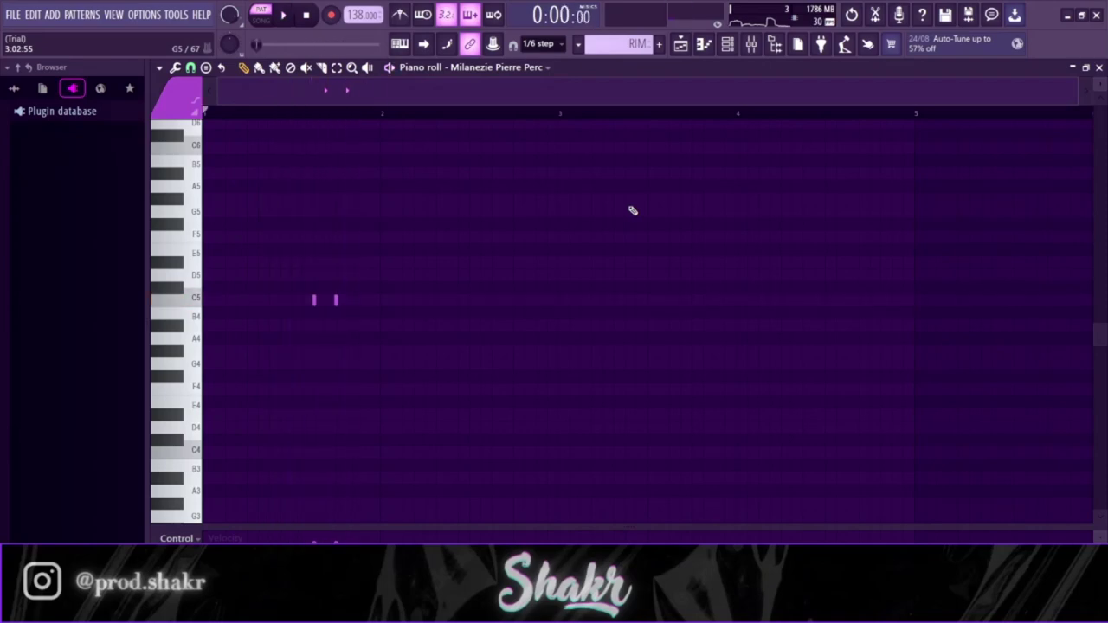
Switch to the CRASH pattern in the piano roll, play it, and close the piano roll after stopping playback.
{"action": "scroll", "coordinate": [631, 45], "scroll_direction": "down", "scroll_amount": 1}
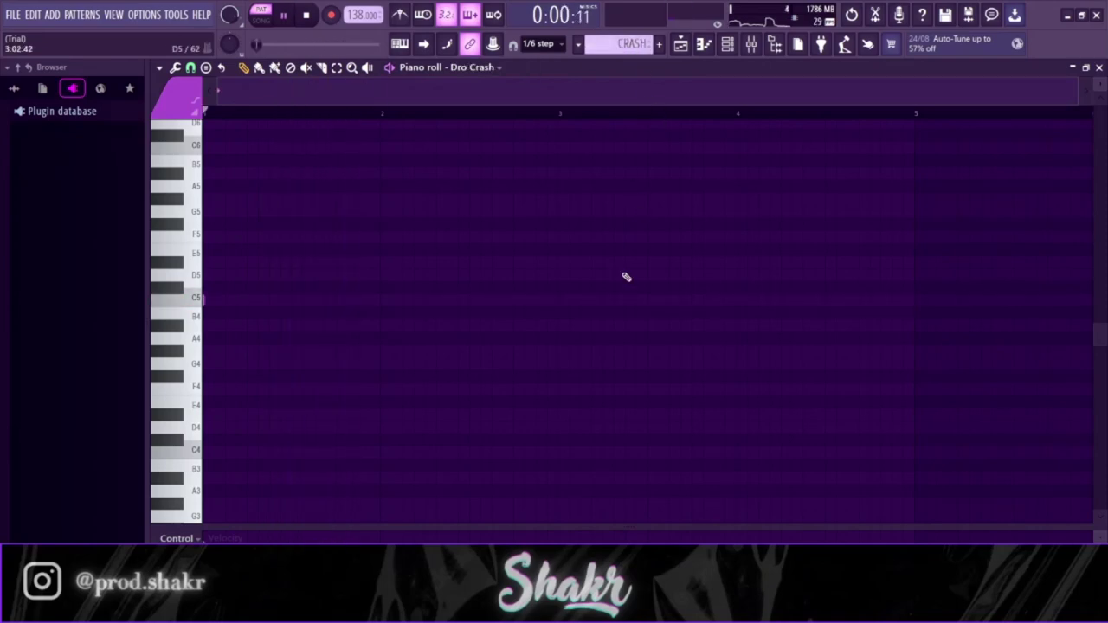
{"action": "key", "text": "space"}
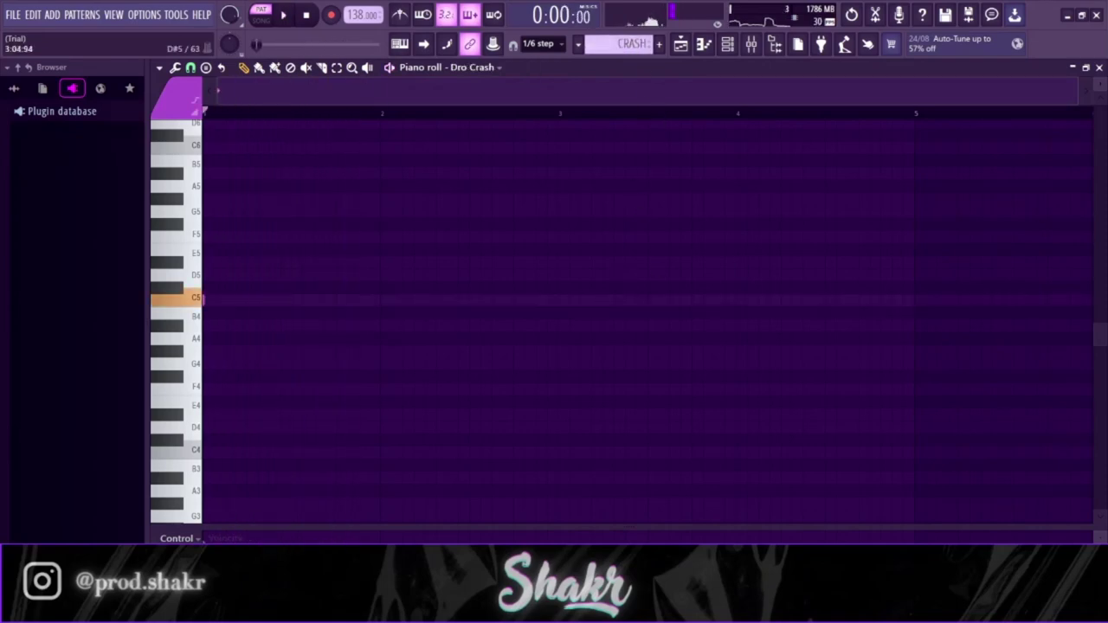
{"action": "left_click", "coordinate": [1099, 69]}
In the playlist, play only drum tracks 9 to 12 from bar 11 in song mode, and unmute the other tracks.
{"action": "scroll", "coordinate": [524, 405], "scroll_direction": "down", "scroll_amount": 4}
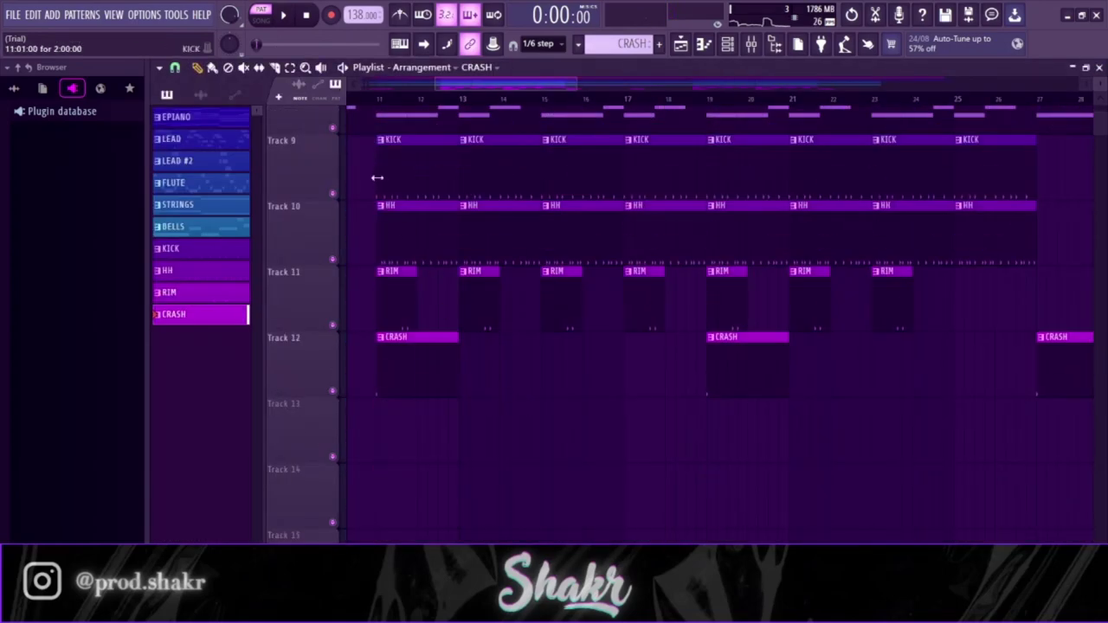
{"action": "left_click", "coordinate": [335, 326]}
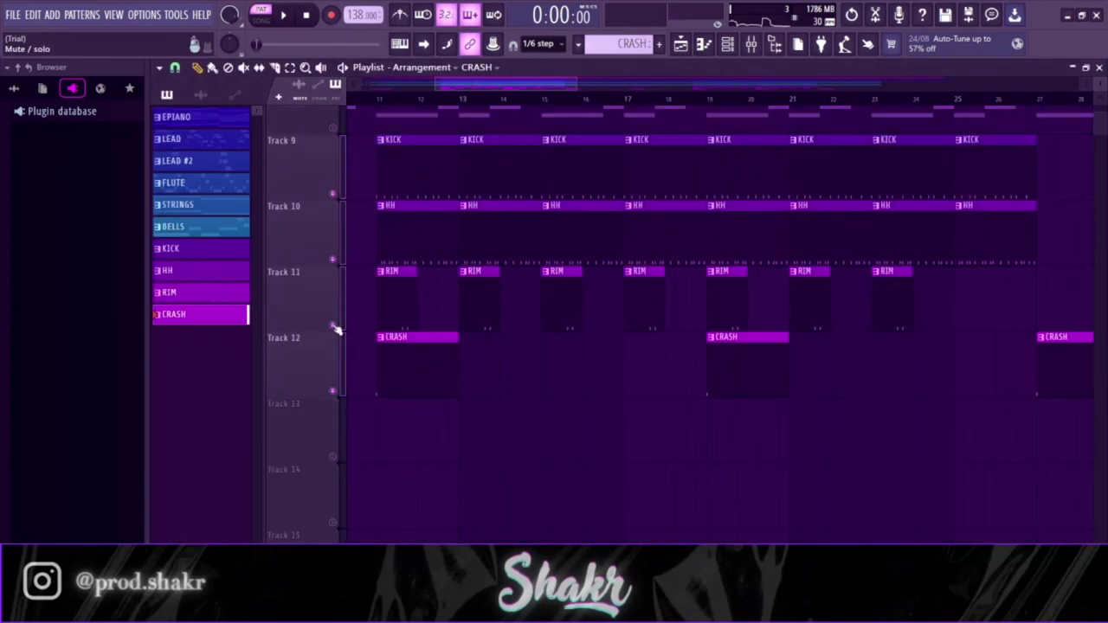
{"action": "left_click", "coordinate": [382, 98]}
{"action": "key", "text": "space"}
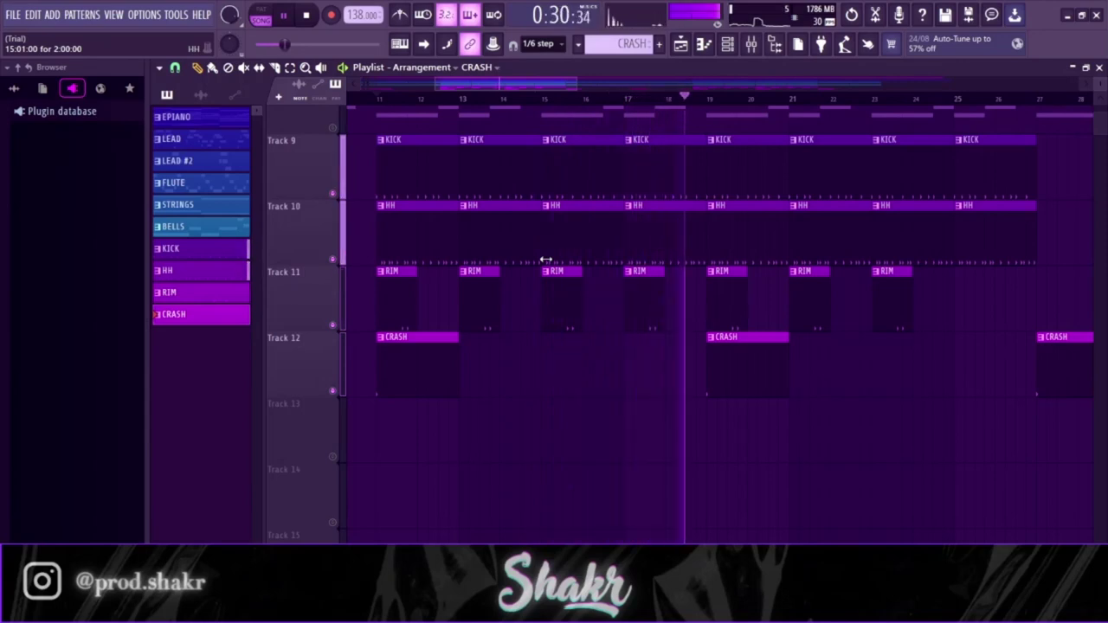
{"action": "key", "text": "space"}
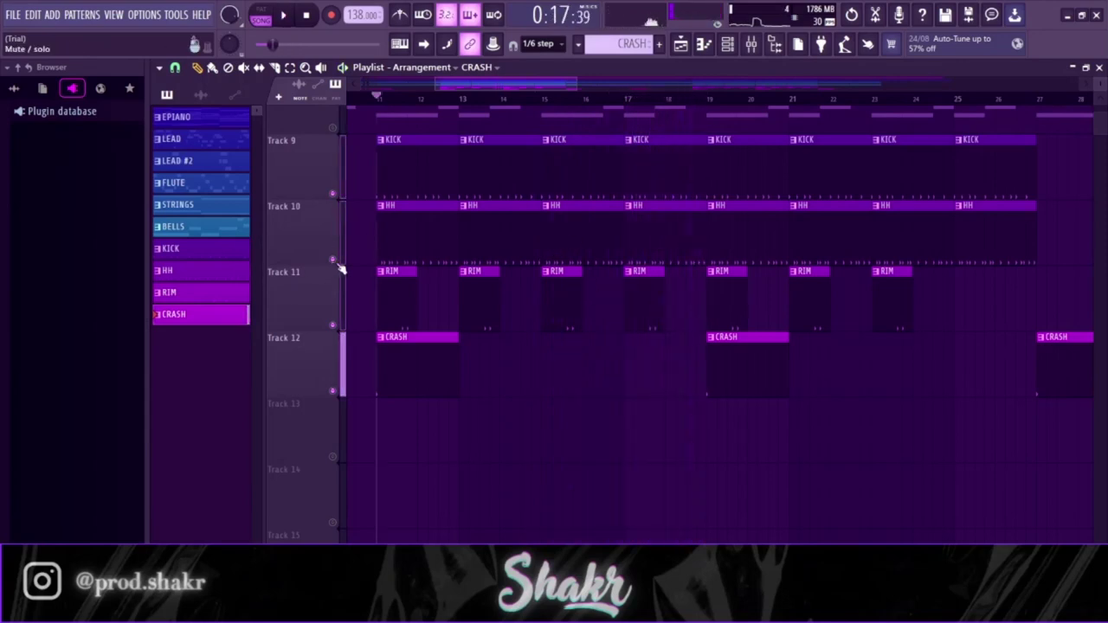
{"action": "scroll", "coordinate": [408, 226], "scroll_direction": "up", "scroll_amount": 8}
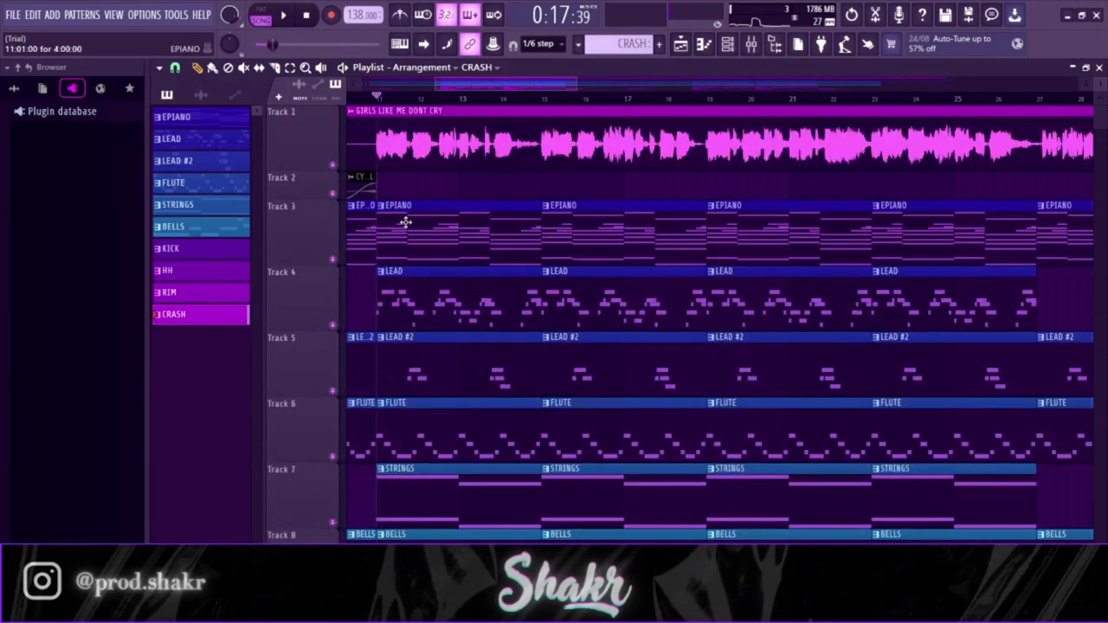
Enable playlist auto-scrolling and play the full arrangement from its beginning in song mode.
{"action": "scroll", "coordinate": [427, 98], "scroll_direction": "down", "scroll_amount": 3}
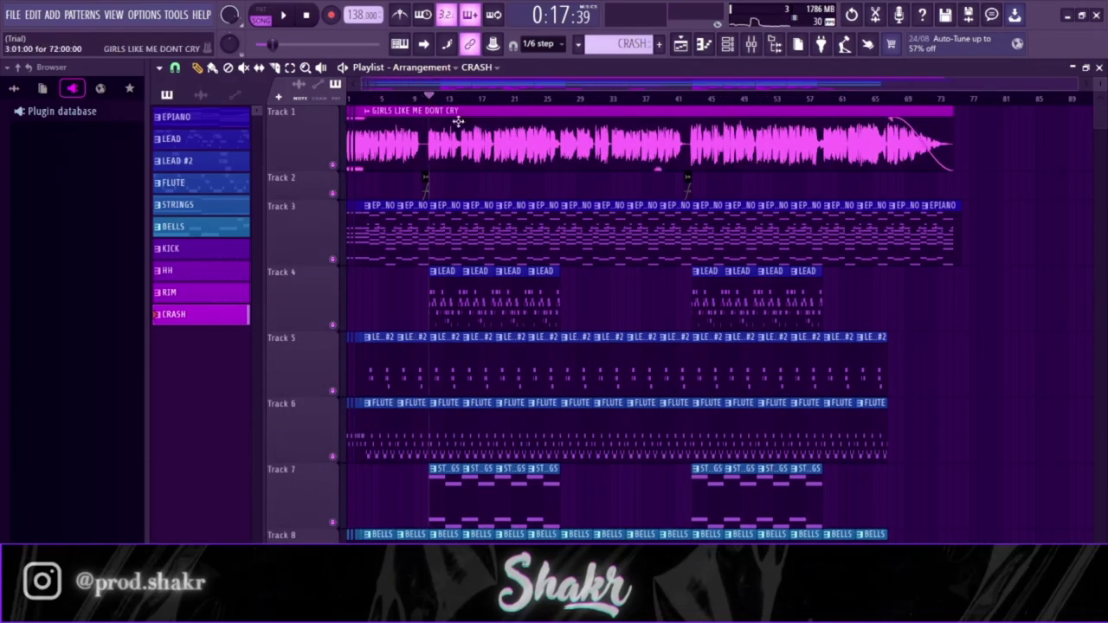
{"action": "scroll", "coordinate": [394, 100], "scroll_direction": "up", "scroll_amount": 4}
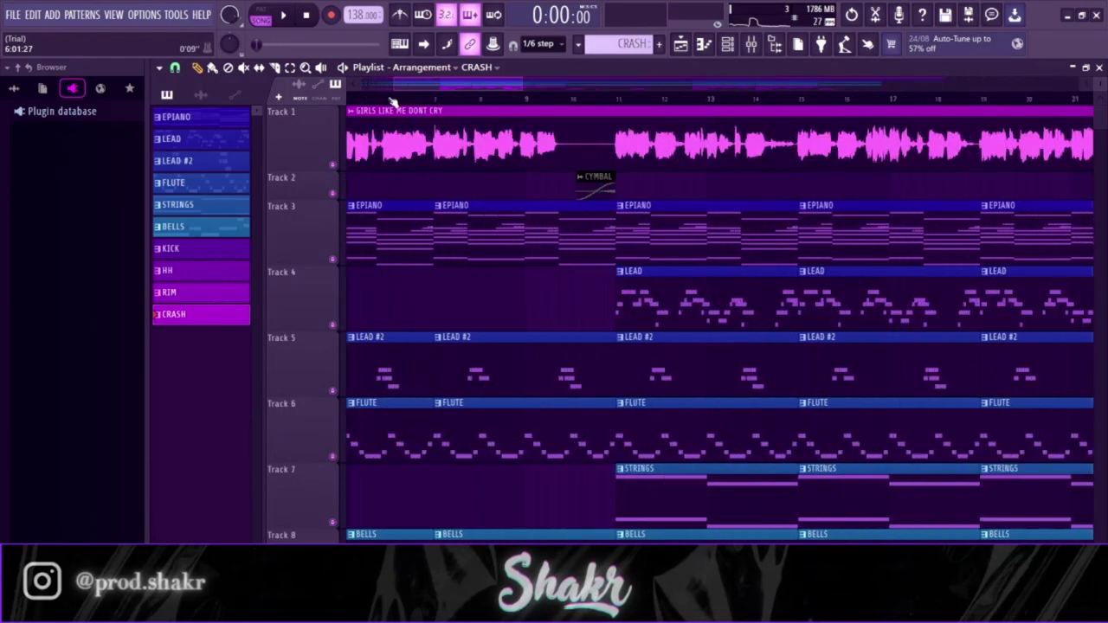
{"action": "scroll", "coordinate": [415, 86], "scroll_direction": "up", "scroll_amount": 3}
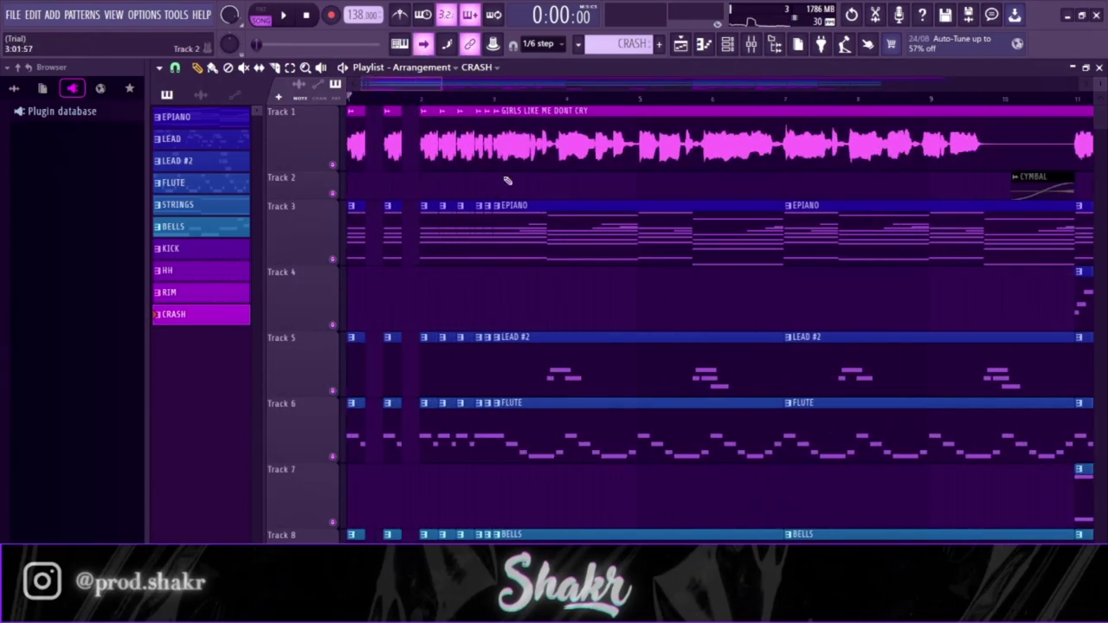
{"action": "key", "text": "space"}
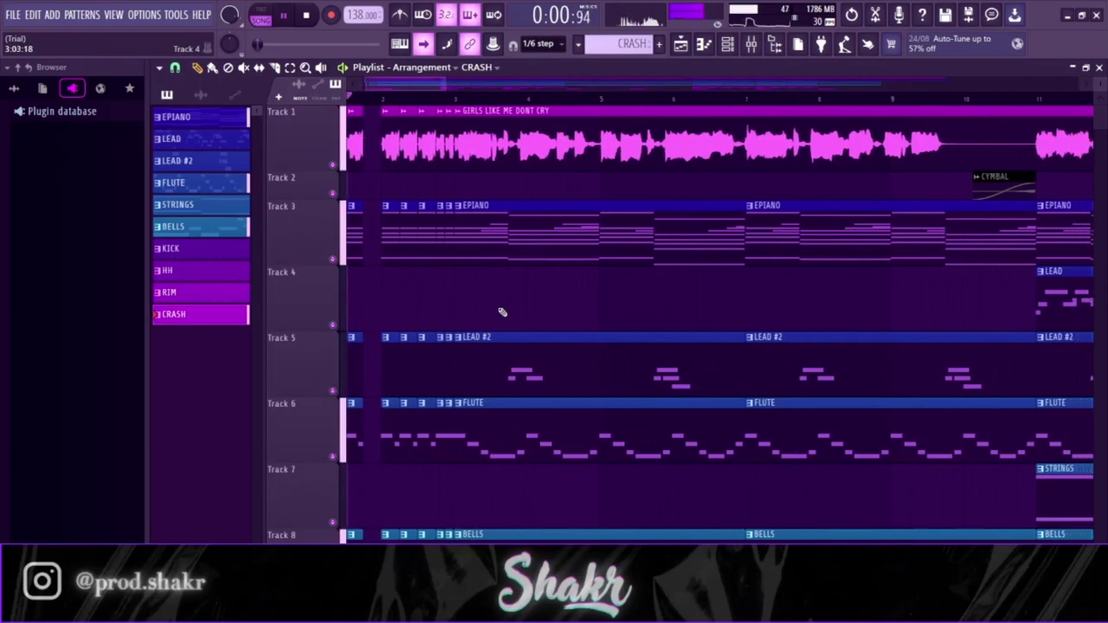